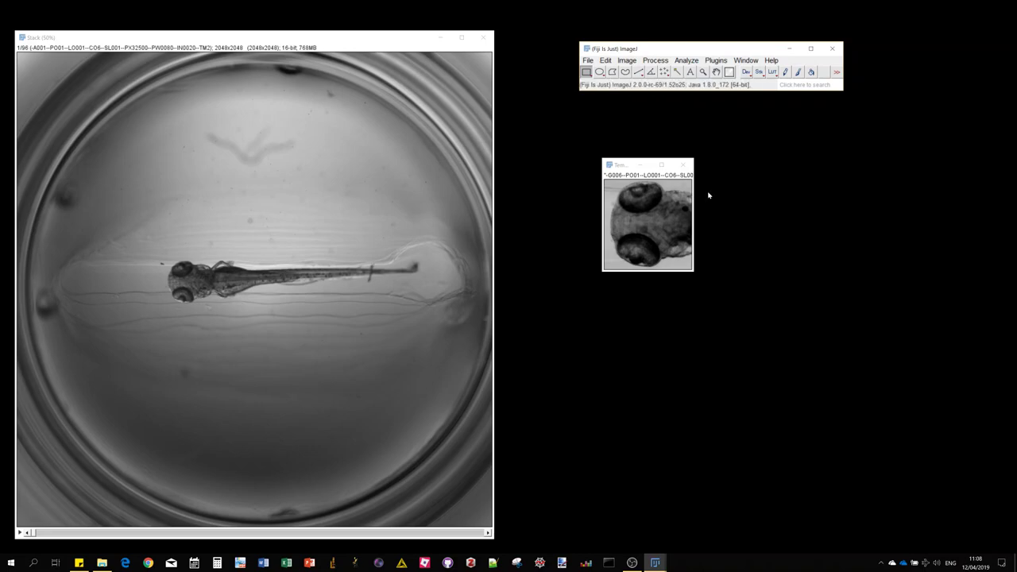
Launch the ImageJ Updater in Easy mode and review the update sites list.
{"action": "left_click", "coordinate": [771, 61]}
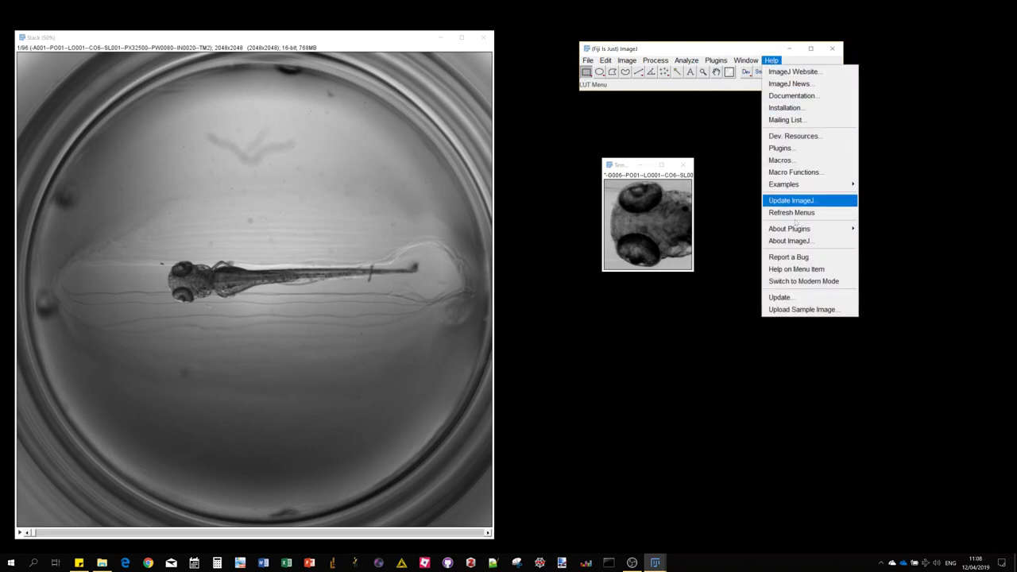
{"action": "left_click", "coordinate": [801, 298]}
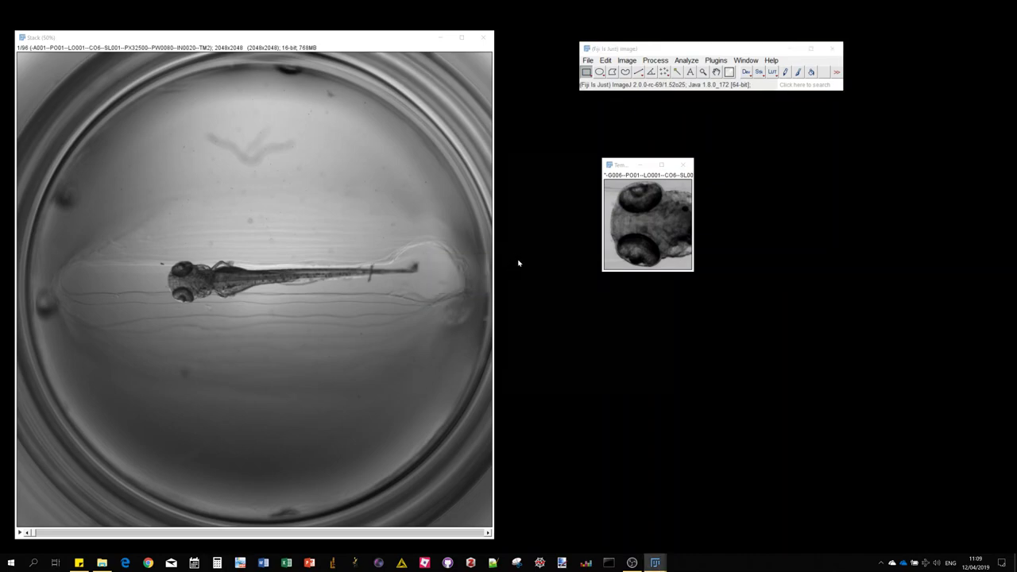
{"action": "left_click", "coordinate": [513, 293]}
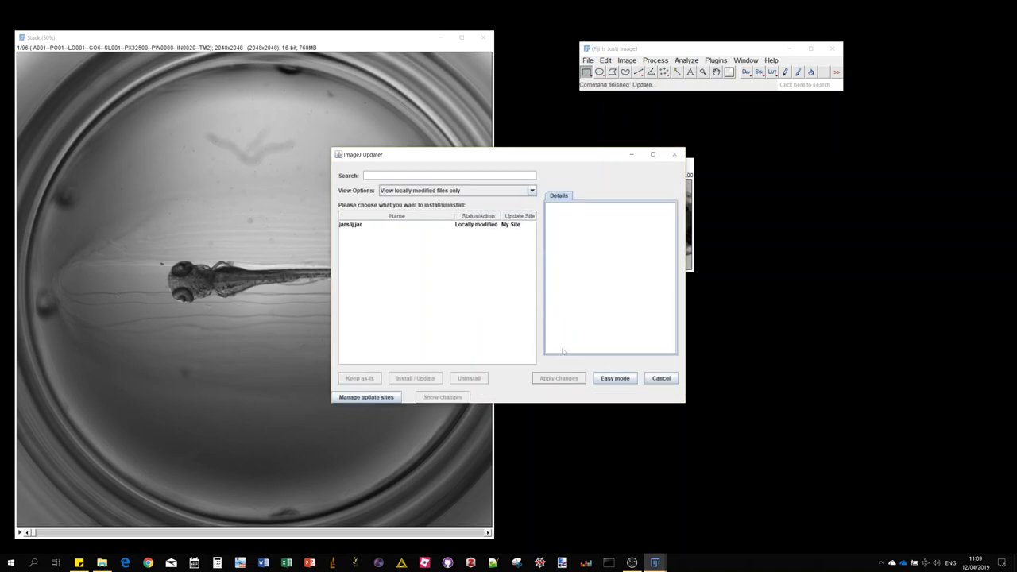
{"action": "left_click", "coordinate": [624, 379]}
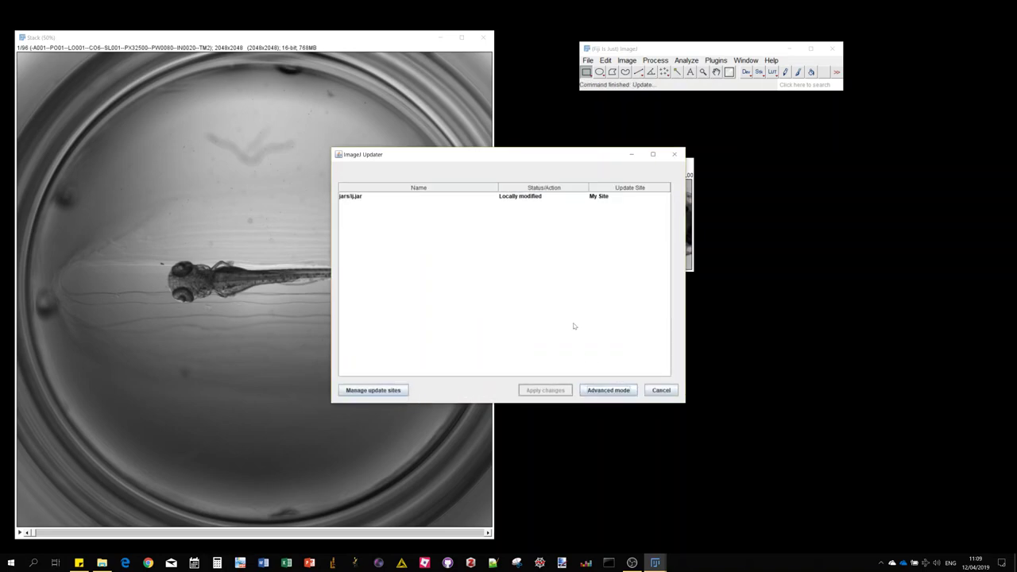
{"action": "left_click", "coordinate": [394, 392]}
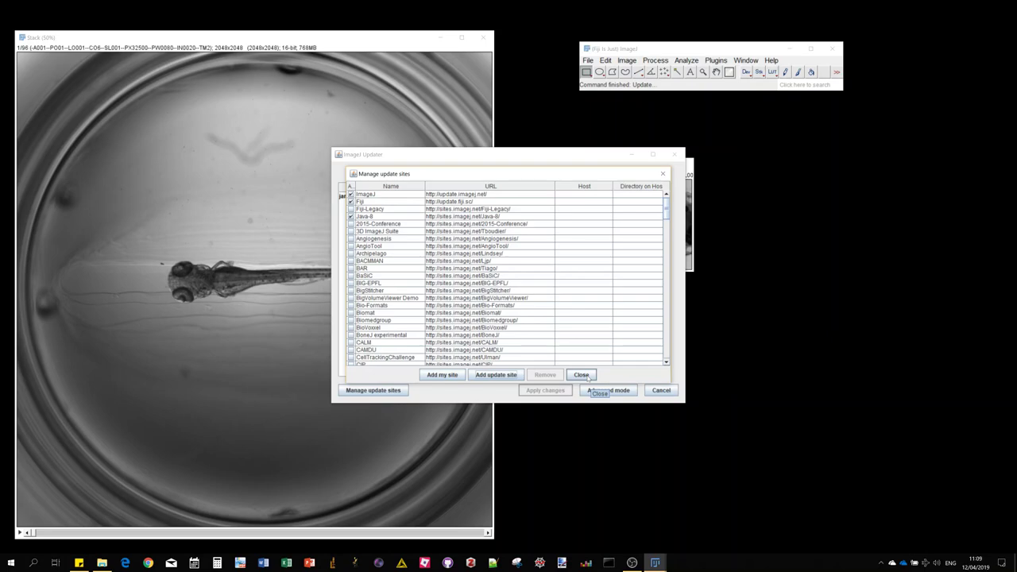
{"action": "left_click", "coordinate": [586, 379]}
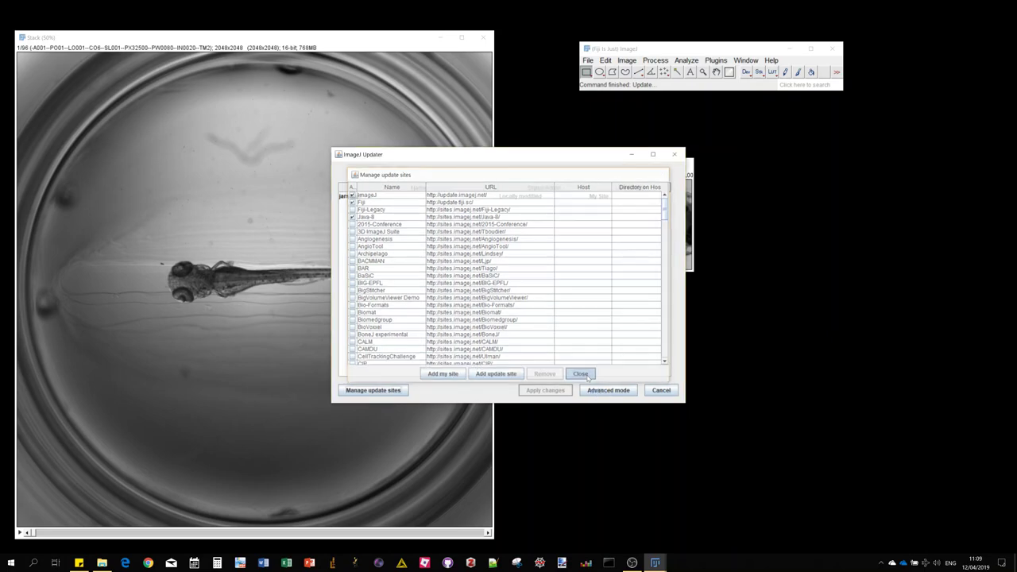
Close the Updater without applying changes and launch Multi-Template Matching's Template Matching Image.
{"action": "left_click", "coordinate": [661, 390]}
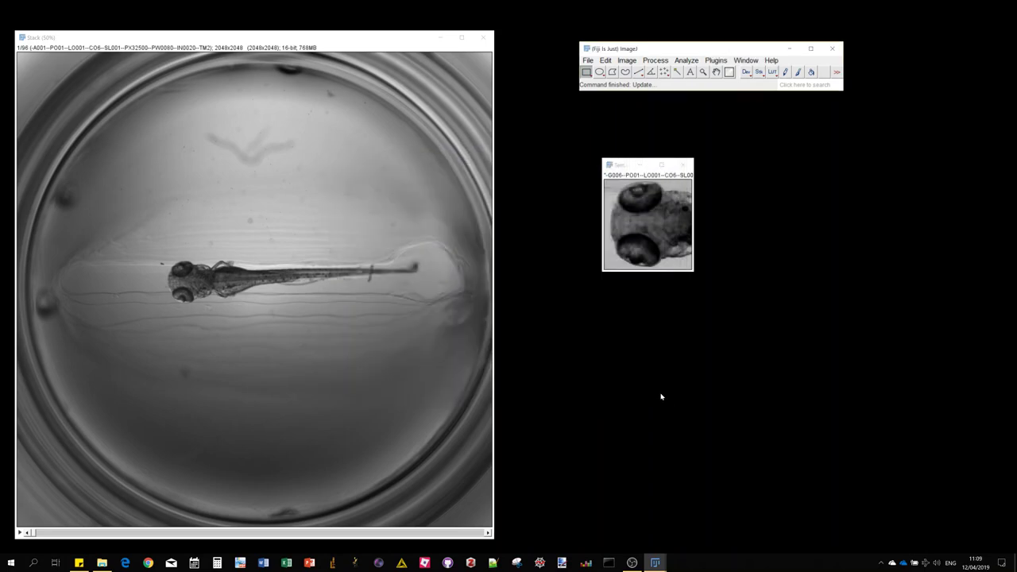
{"action": "left_click", "coordinate": [718, 60]}
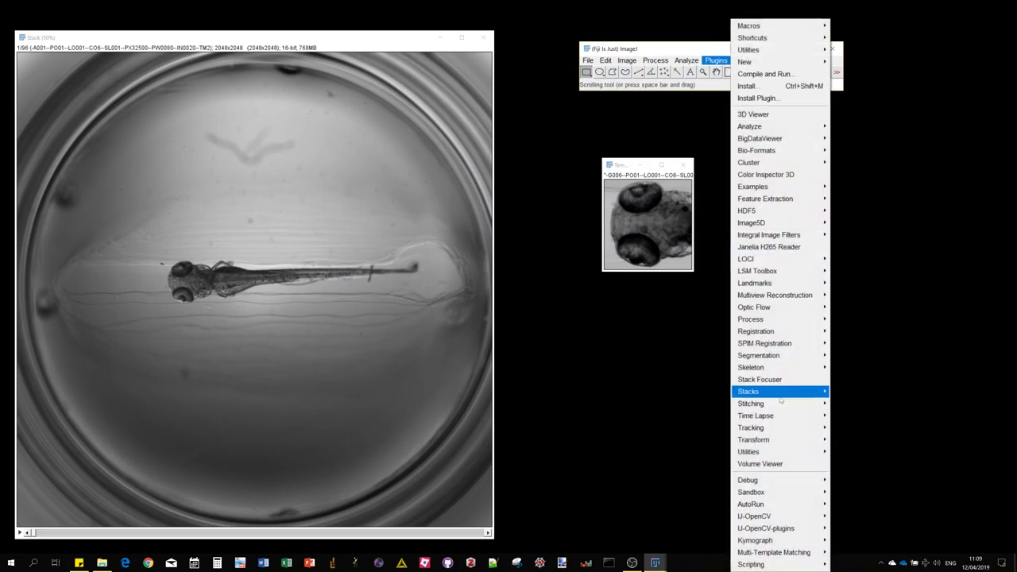
{"action": "mouse_move", "coordinate": [788, 553]}
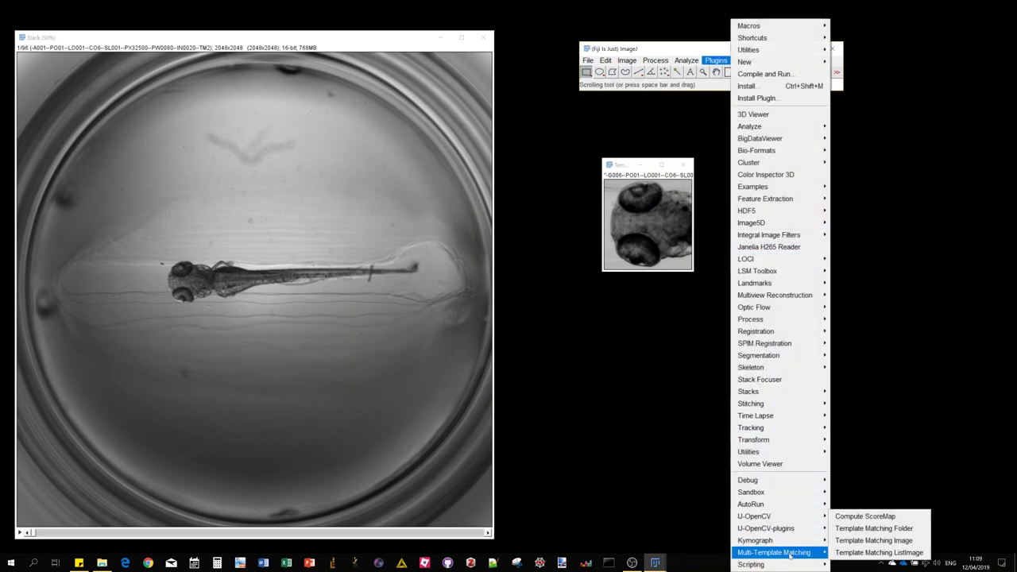
{"action": "left_click", "coordinate": [870, 544]}
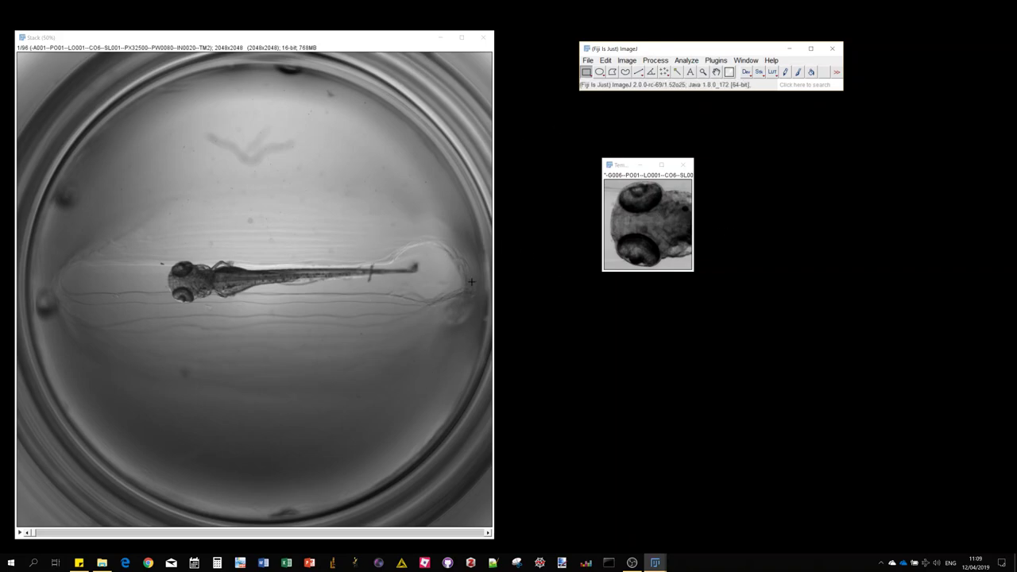
Reopen the Multiple Template Matching dialog and move it clear of the stack image.
{"action": "left_click", "coordinate": [715, 61]}
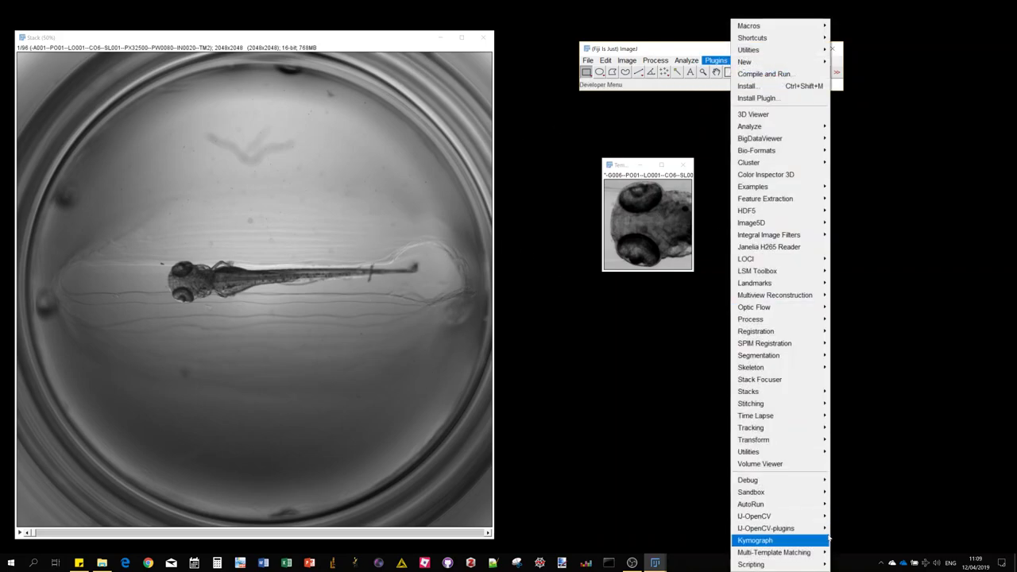
{"action": "left_click", "coordinate": [858, 552]}
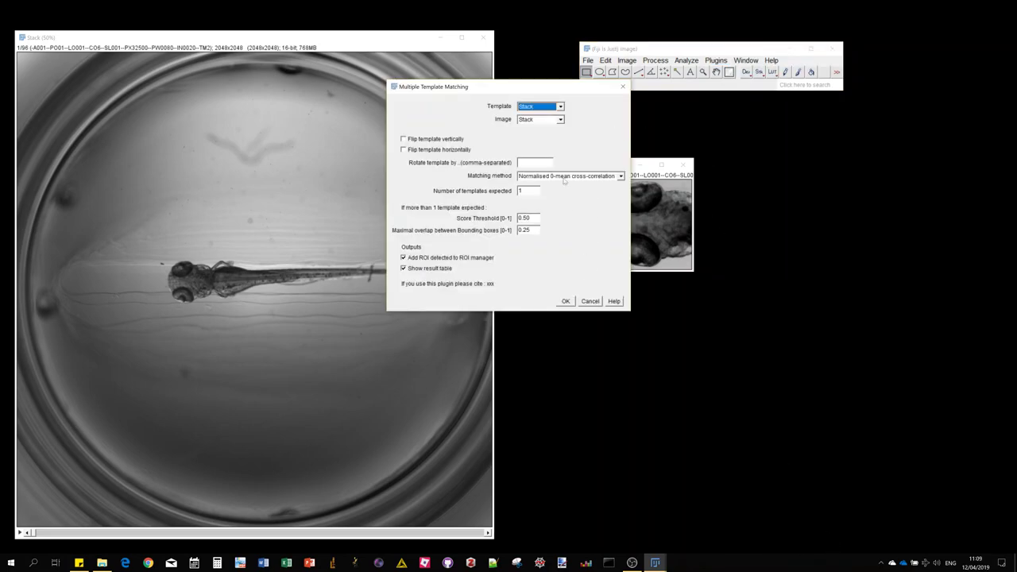
{"action": "left_click_drag", "start_coordinate": [516, 89], "coordinate": [834, 154]}
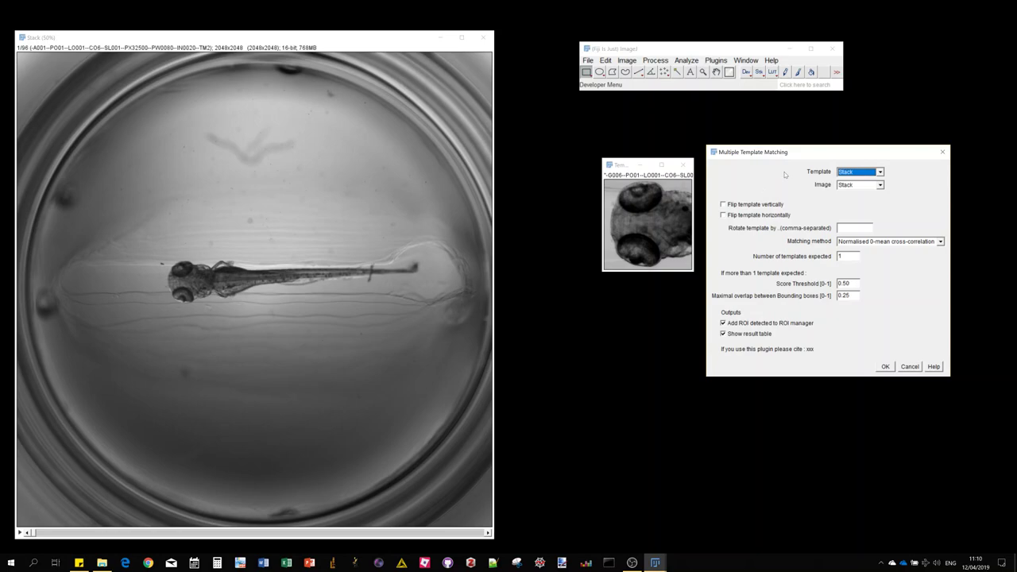
Cancel the matching dialog, start the Macro Recorder, and move it aside.
{"action": "left_click", "coordinate": [909, 366]}
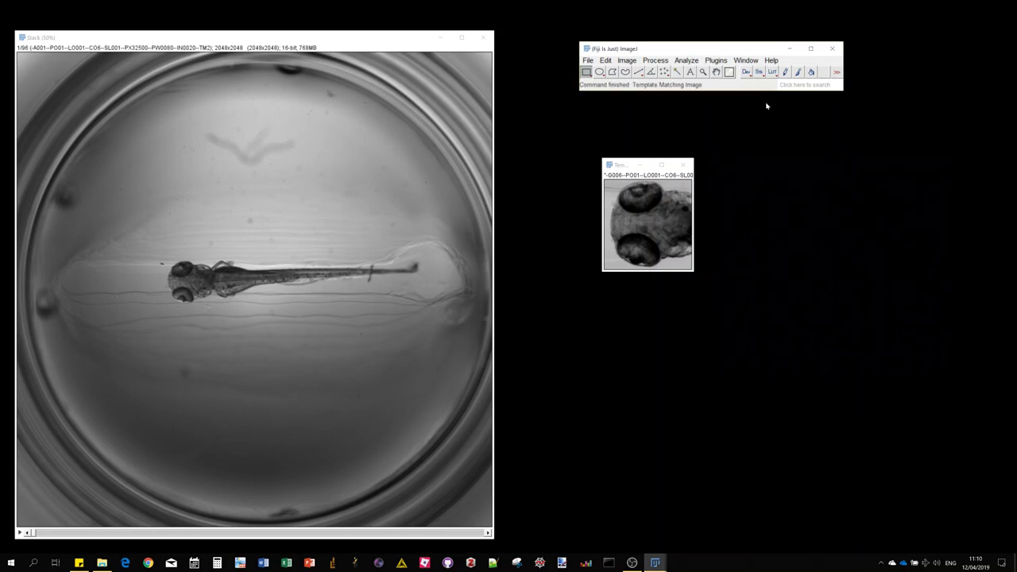
{"action": "left_click", "coordinate": [716, 60]}
{"action": "mouse_move", "coordinate": [740, 25]}
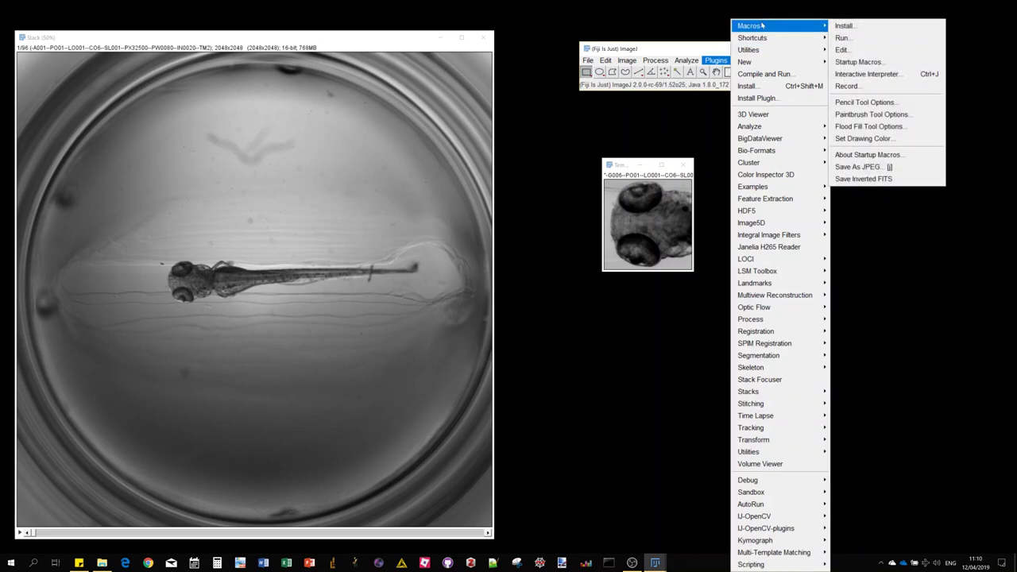
{"action": "left_click", "coordinate": [847, 85]}
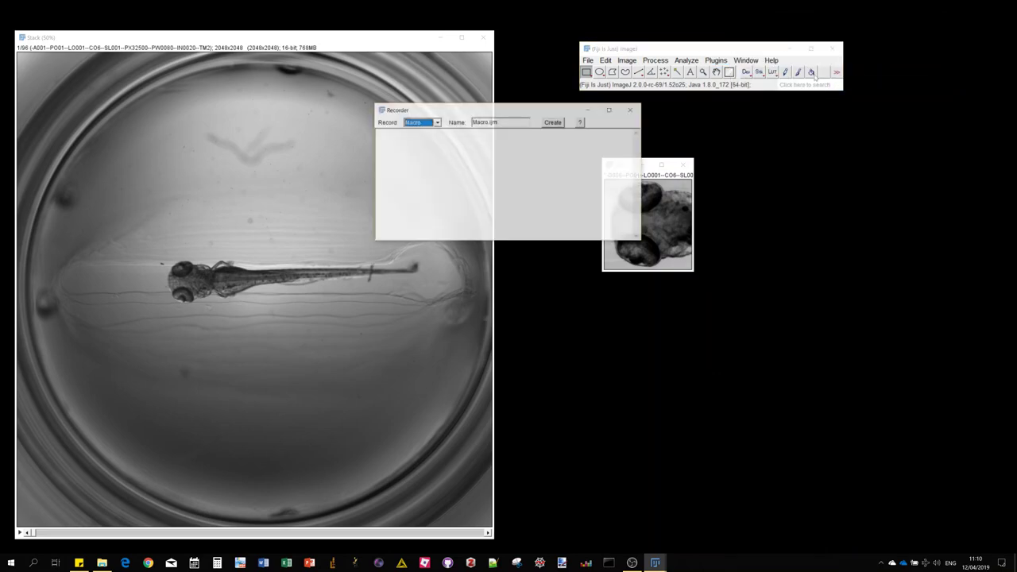
{"action": "left_click_drag", "start_coordinate": [485, 109], "coordinate": [712, 335]}
Reopen Template Matching Image and place its dialog beside the Fiji window.
{"action": "left_click", "coordinate": [716, 60]}
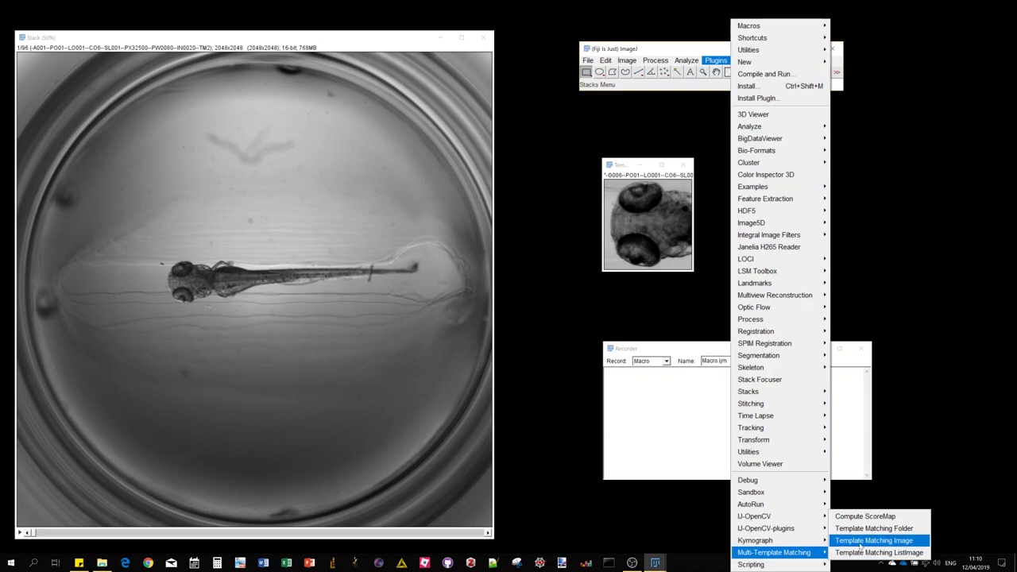
{"action": "left_click", "coordinate": [872, 540]}
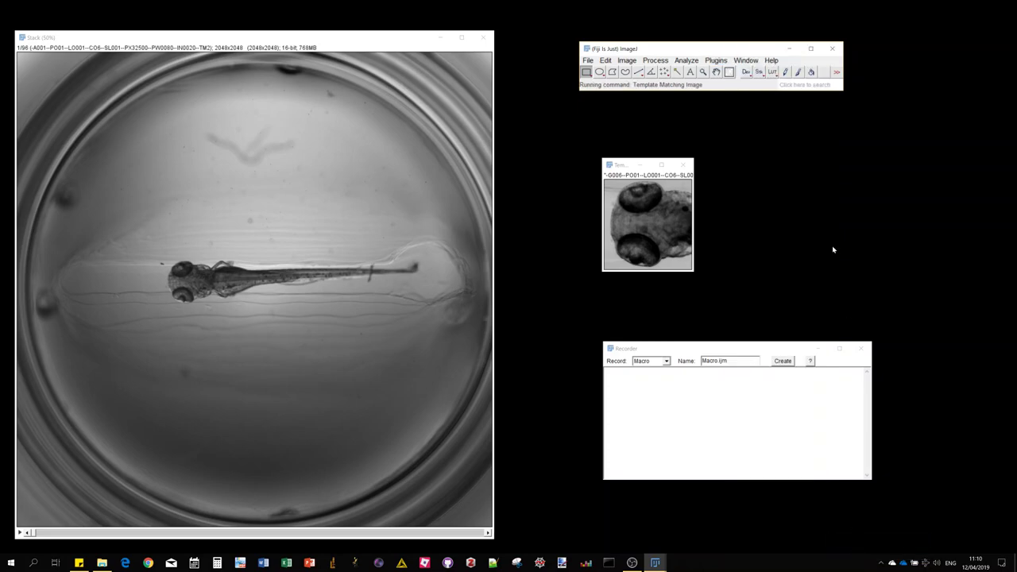
{"action": "left_click_drag", "start_coordinate": [528, 92], "coordinate": [851, 86]}
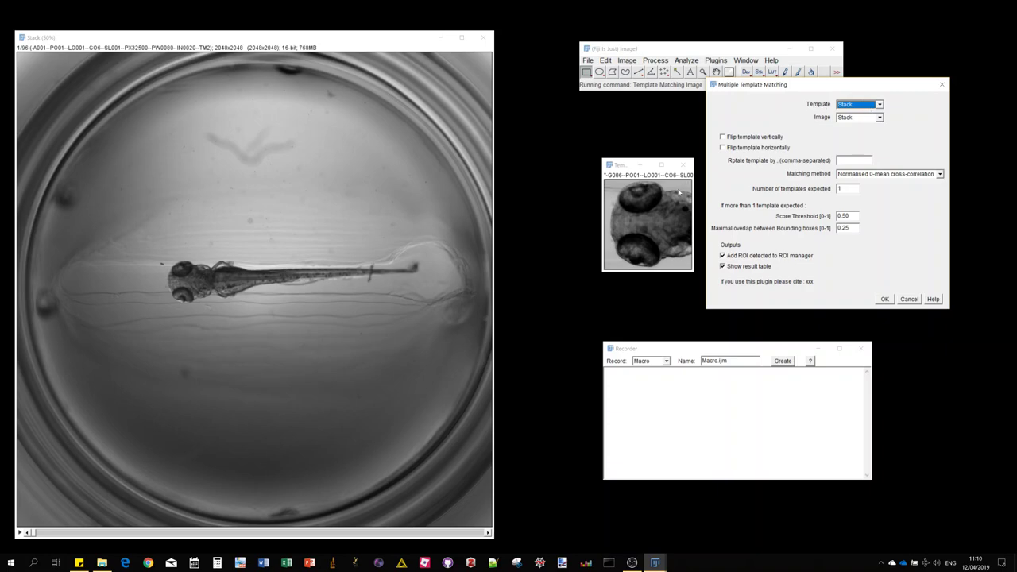
Choose the larva head template image as Template, leaving Stack as the searched Image.
{"action": "left_click", "coordinate": [857, 108]}
{"action": "left_click", "coordinate": [858, 119]}
{"action": "left_click", "coordinate": [880, 174]}
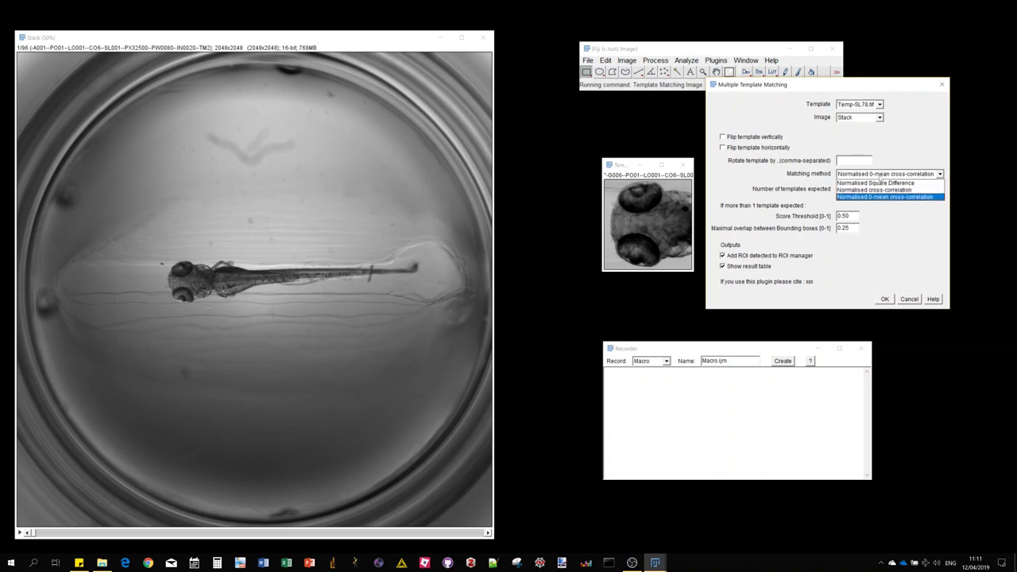
{"action": "left_click", "coordinate": [871, 197]}
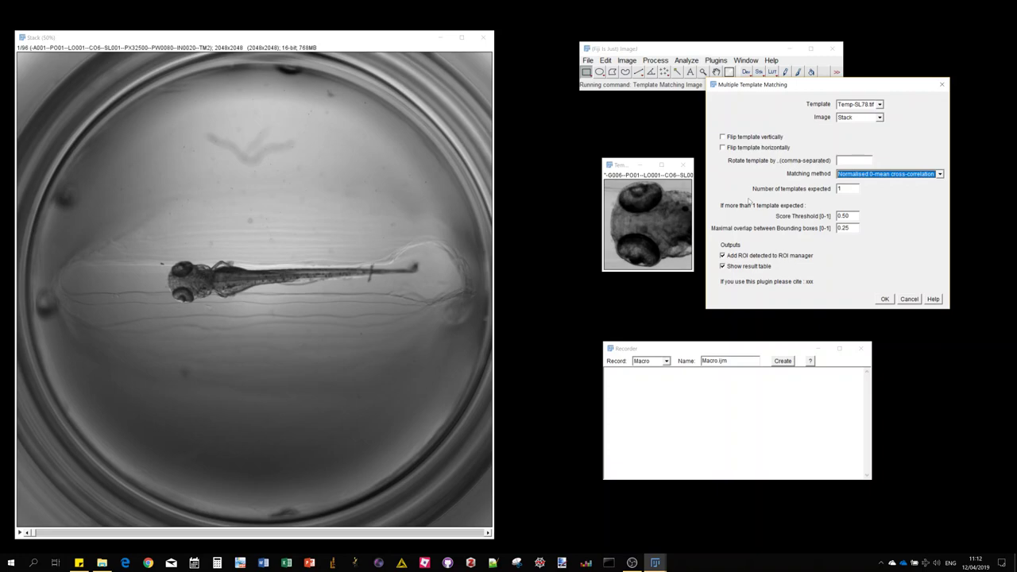
{"action": "left_click", "coordinate": [911, 176]}
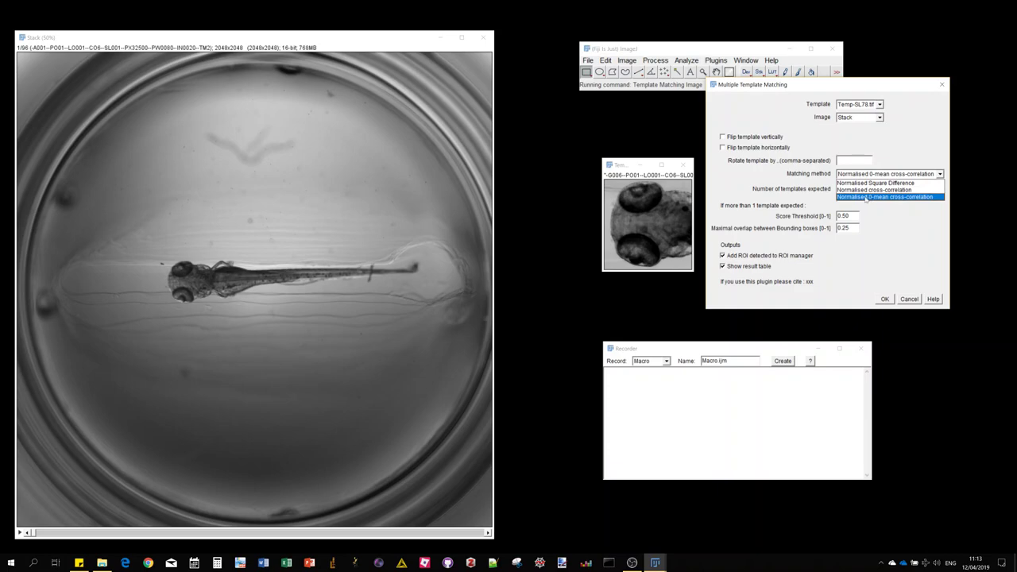
{"action": "left_click", "coordinate": [898, 197]}
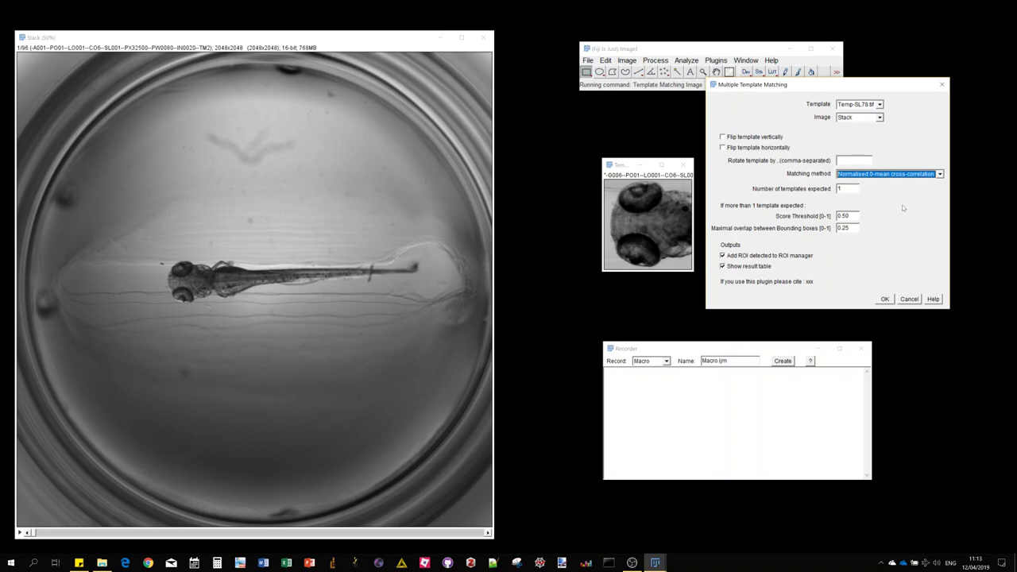
{"action": "key", "text": "Tab"}
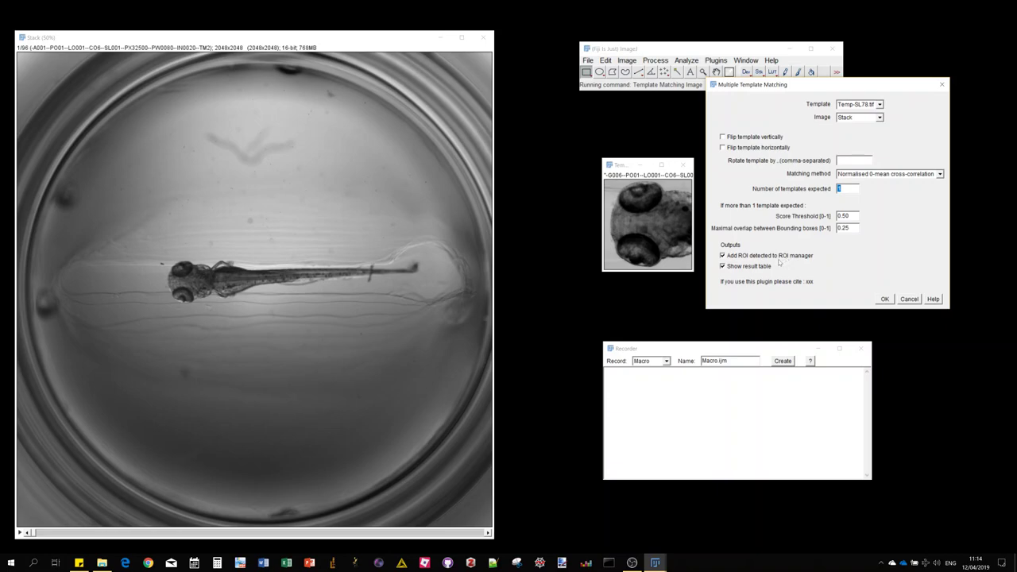
Run the matching with the current settings to detect the head in every slice.
{"action": "left_click", "coordinate": [886, 300]}
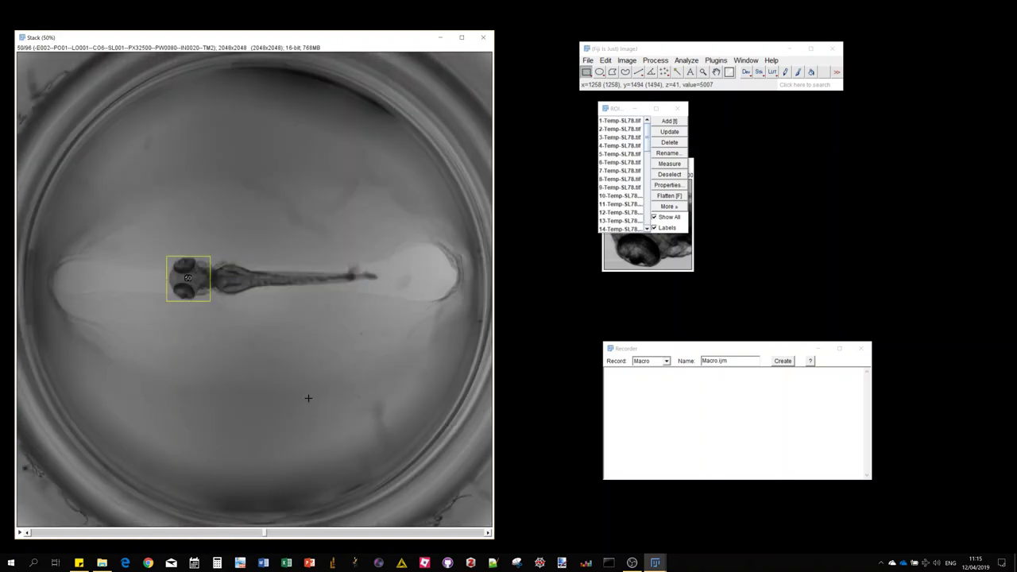
Step through the stack from slice 52 to 94, checking each numbered head box.
{"action": "scroll", "coordinate": [308, 398], "scroll_direction": "down", "scroll_amount": 1}
{"action": "scroll", "coordinate": [308, 398], "scroll_direction": "down", "scroll_amount": 1}
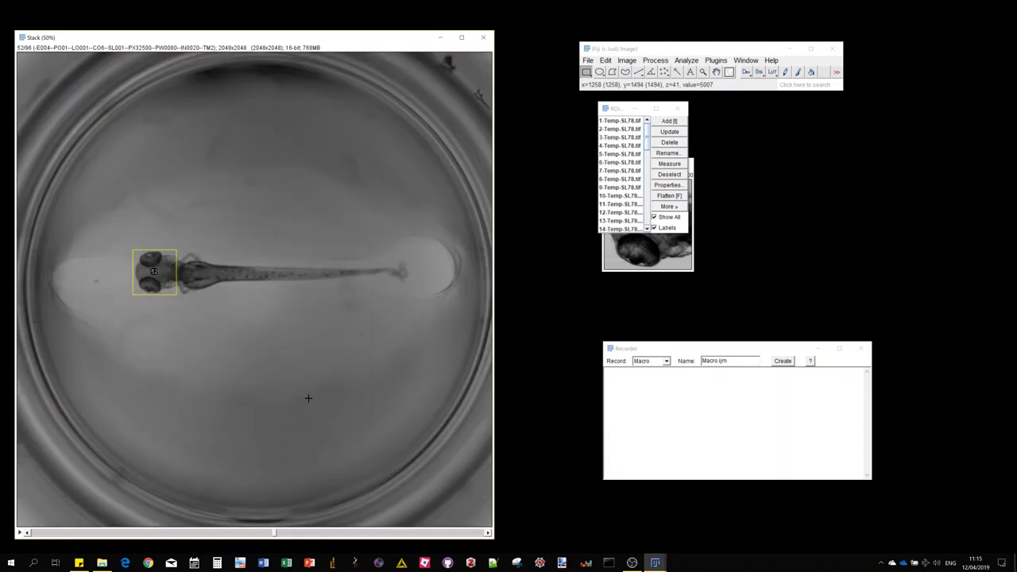
{"action": "scroll", "coordinate": [308, 398], "scroll_direction": "down", "scroll_amount": 1}
{"action": "scroll", "coordinate": [306, 396], "scroll_direction": "down", "scroll_amount": 1}
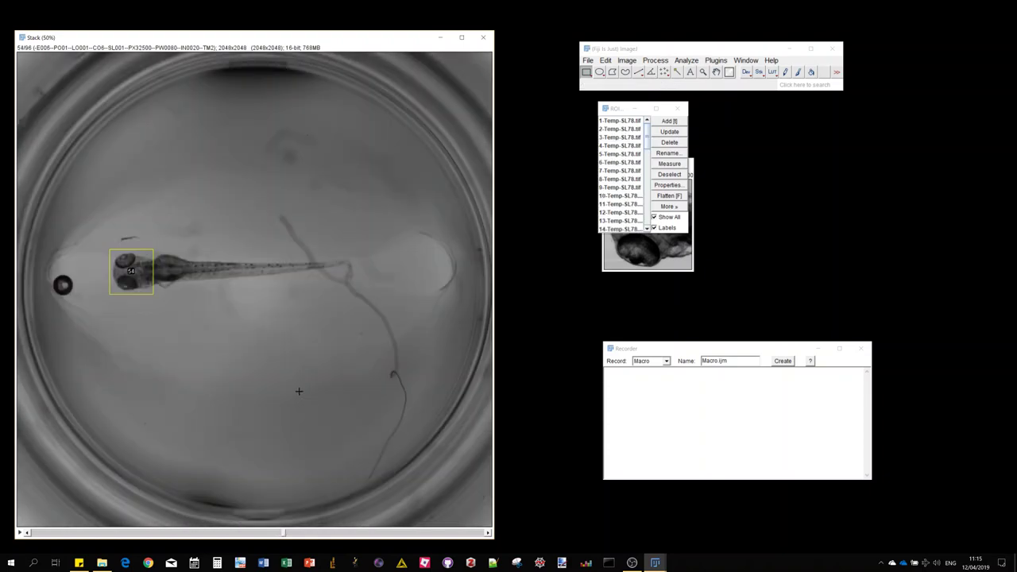
{"action": "scroll", "coordinate": [291, 388], "scroll_direction": "down", "scroll_amount": 1}
{"action": "scroll", "coordinate": [267, 316], "scroll_direction": "down", "scroll_amount": 1}
{"action": "scroll", "coordinate": [48, 87], "scroll_direction": "down", "scroll_amount": 1}
{"action": "scroll", "coordinate": [30, 54], "scroll_direction": "down", "scroll_amount": 1}
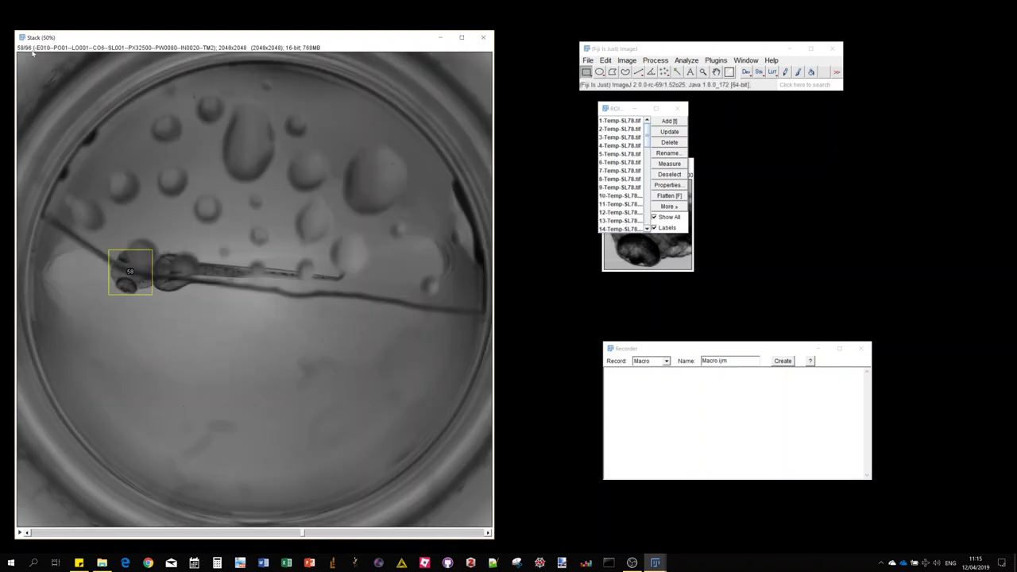
{"action": "scroll", "coordinate": [33, 54], "scroll_direction": "down", "scroll_amount": 1}
{"action": "scroll", "coordinate": [33, 54], "scroll_direction": "down", "scroll_amount": 1}
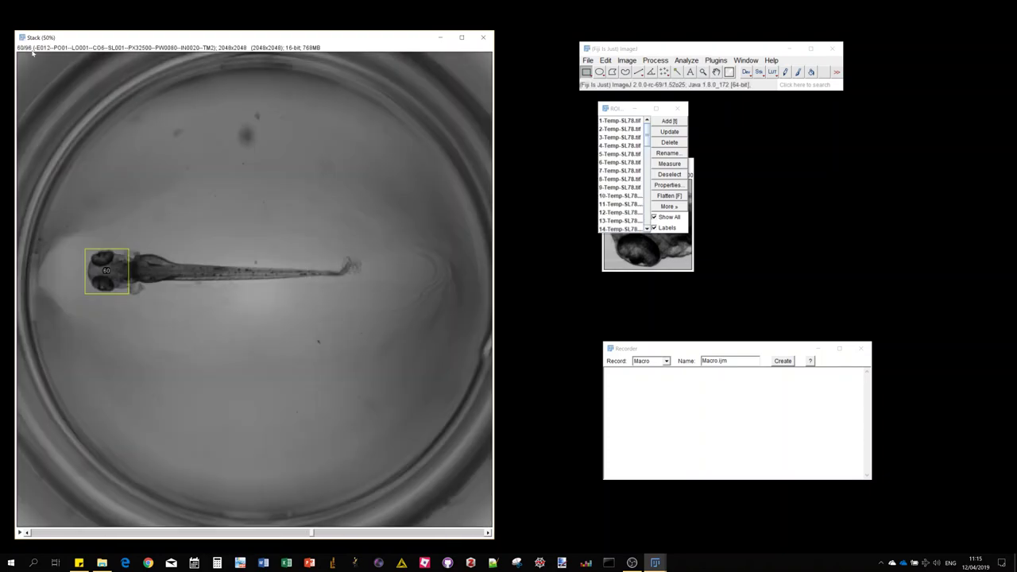
{"action": "scroll", "coordinate": [33, 54], "scroll_direction": "down", "scroll_amount": 1}
{"action": "scroll", "coordinate": [33, 54], "scroll_direction": "down", "scroll_amount": 1}
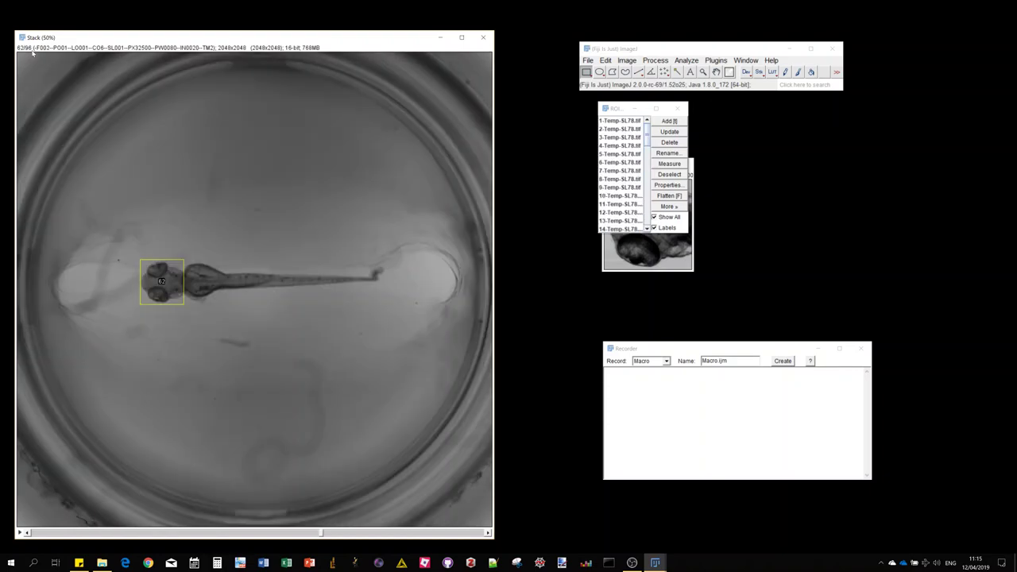
{"action": "scroll", "coordinate": [32, 54], "scroll_direction": "down", "scroll_amount": 1}
{"action": "scroll", "coordinate": [111, 164], "scroll_direction": "down", "scroll_amount": 1}
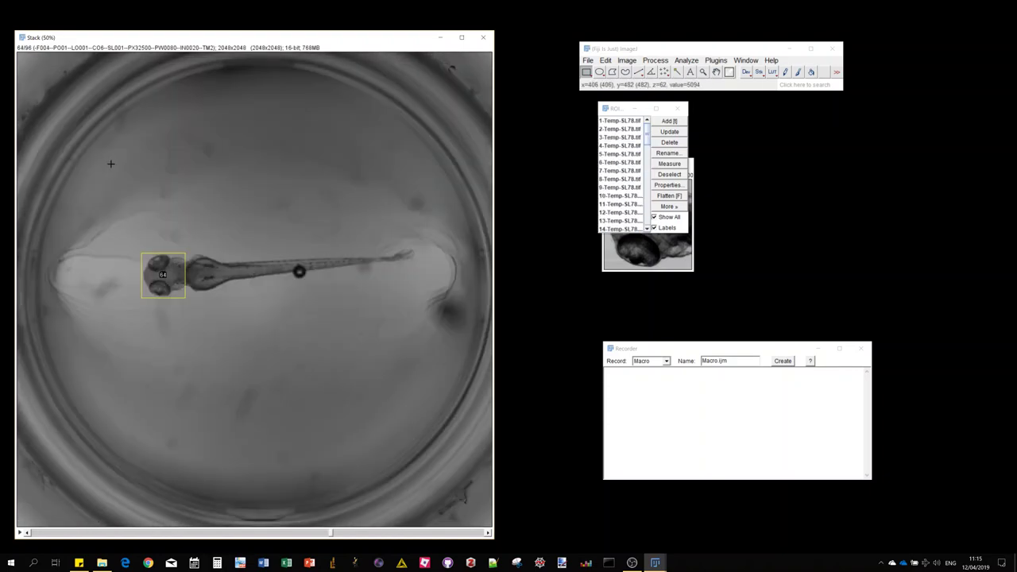
{"action": "scroll", "coordinate": [111, 163], "scroll_direction": "down", "scroll_amount": 1}
{"action": "scroll", "coordinate": [110, 164], "scroll_direction": "down", "scroll_amount": 1}
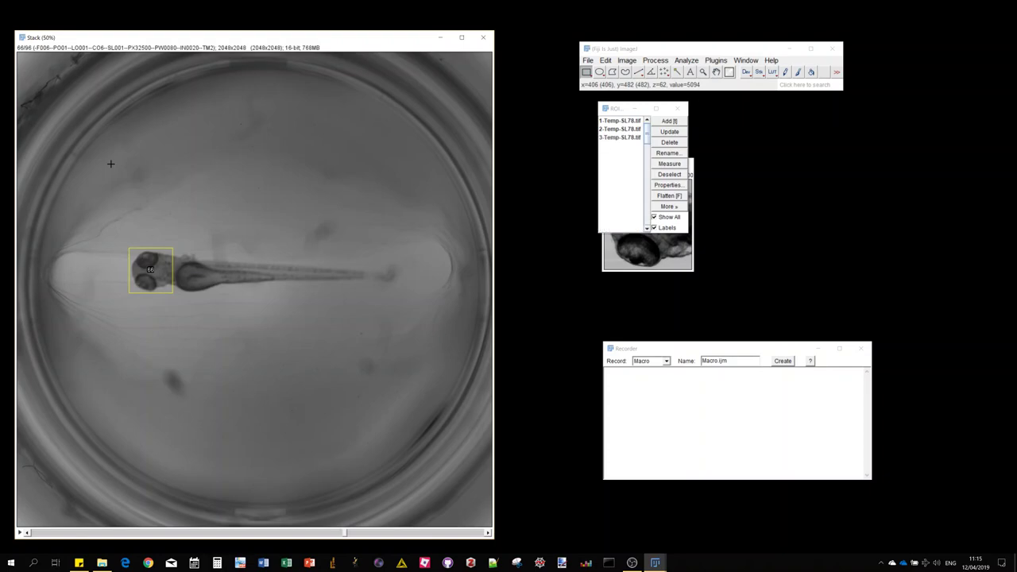
{"action": "scroll", "coordinate": [110, 163], "scroll_direction": "down", "scroll_amount": 1}
{"action": "scroll", "coordinate": [112, 159], "scroll_direction": "down", "scroll_amount": 1}
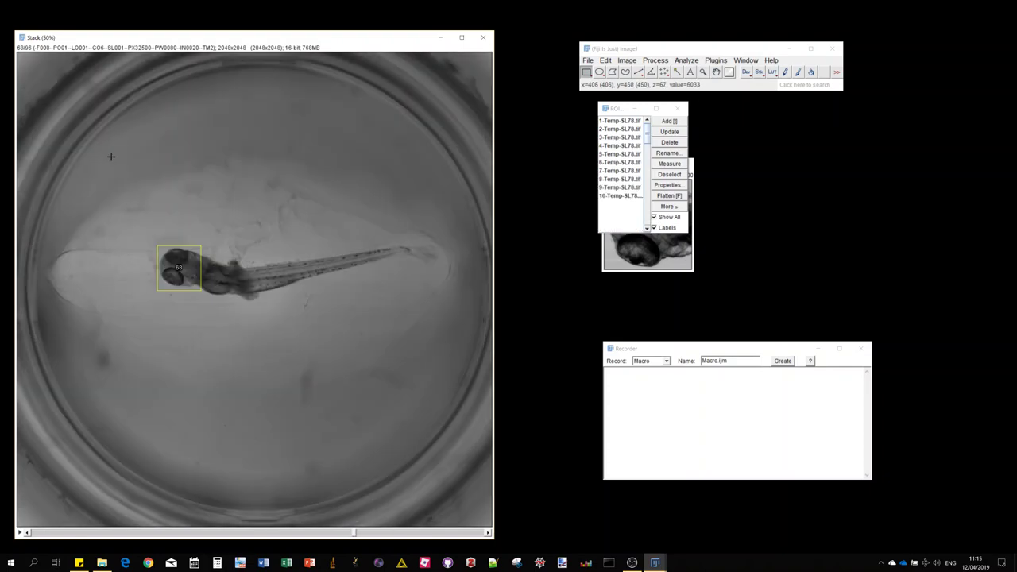
{"action": "scroll", "coordinate": [111, 156], "scroll_direction": "down", "scroll_amount": 1}
{"action": "scroll", "coordinate": [112, 156], "scroll_direction": "down", "scroll_amount": 1}
{"action": "scroll", "coordinate": [111, 156], "scroll_direction": "down", "scroll_amount": 1}
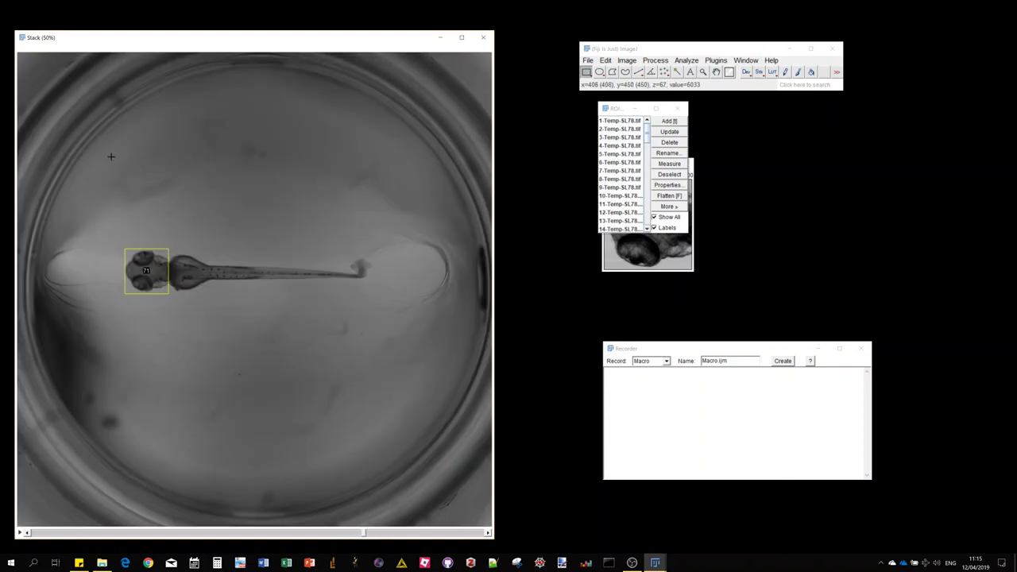
{"action": "scroll", "coordinate": [111, 156], "scroll_direction": "down", "scroll_amount": 1}
{"action": "scroll", "coordinate": [111, 157], "scroll_direction": "down", "scroll_amount": 1}
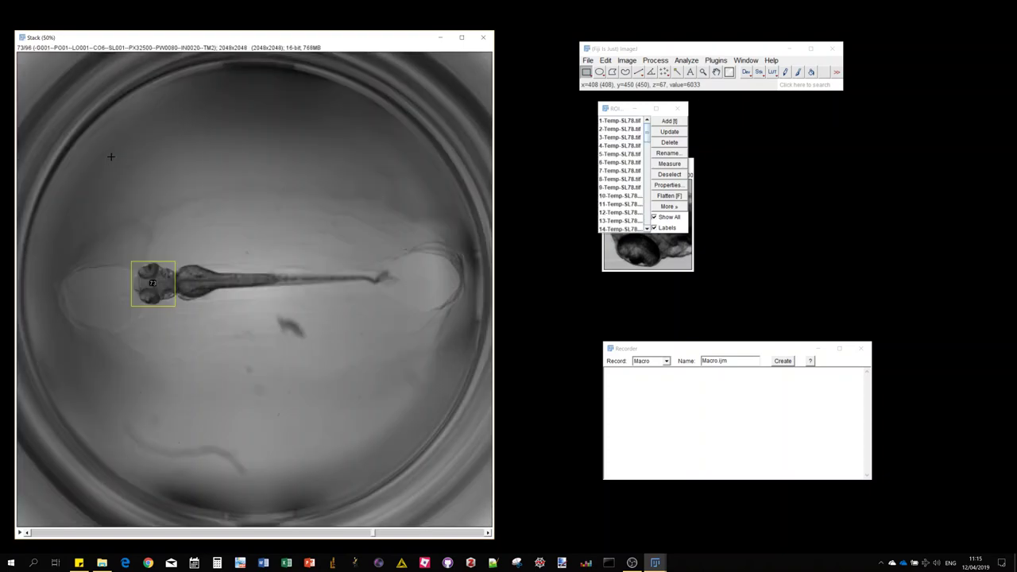
{"action": "scroll", "coordinate": [111, 156], "scroll_direction": "down", "scroll_amount": 1}
{"action": "scroll", "coordinate": [111, 156], "scroll_direction": "down", "scroll_amount": 1}
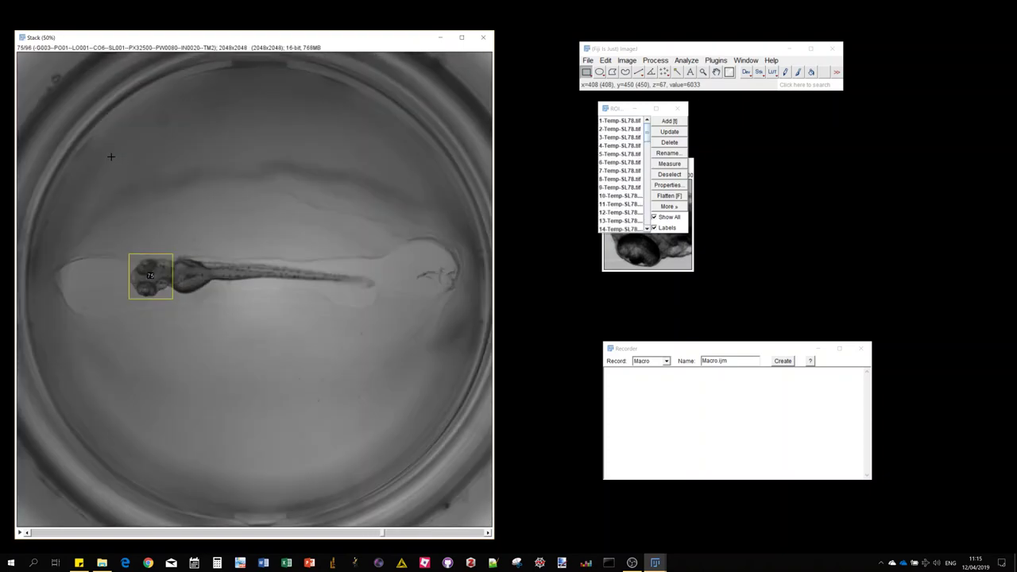
{"action": "scroll", "coordinate": [112, 156], "scroll_direction": "down", "scroll_amount": 1}
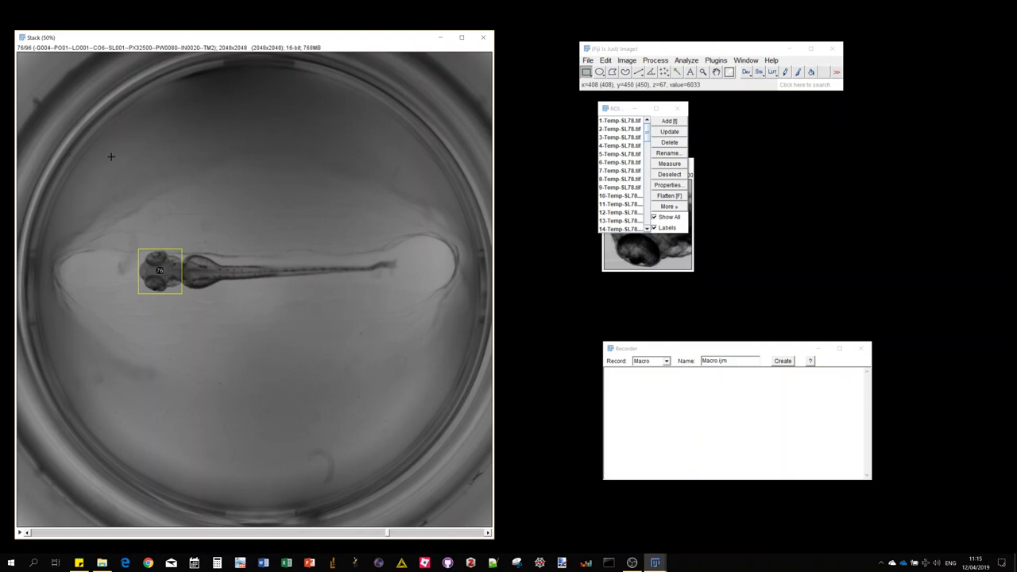
{"action": "scroll", "coordinate": [112, 156], "scroll_direction": "down", "scroll_amount": 1}
{"action": "scroll", "coordinate": [111, 156], "scroll_direction": "down", "scroll_amount": 1}
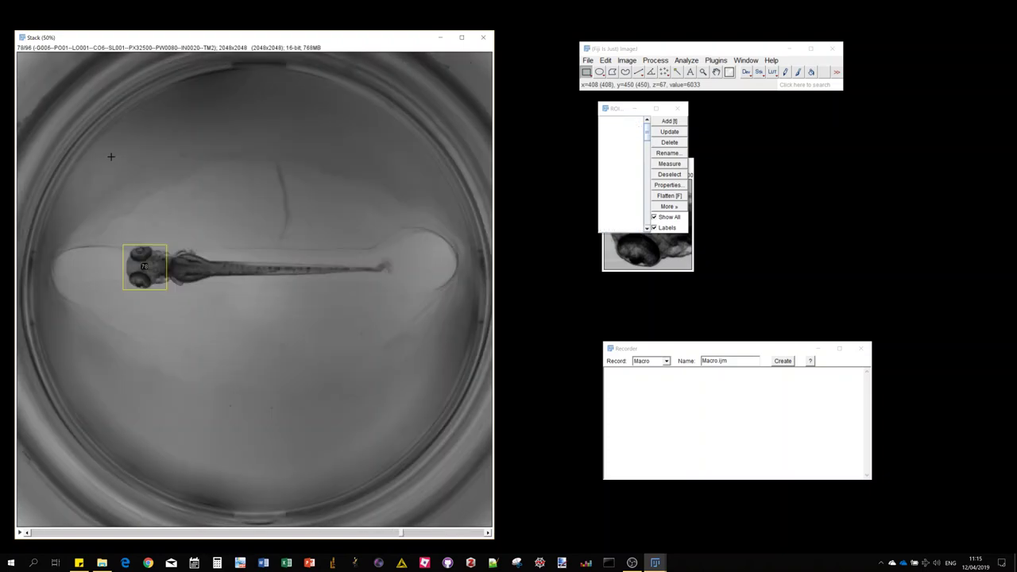
{"action": "scroll", "coordinate": [111, 157], "scroll_direction": "down", "scroll_amount": 1}
{"action": "scroll", "coordinate": [112, 156], "scroll_direction": "down", "scroll_amount": 1}
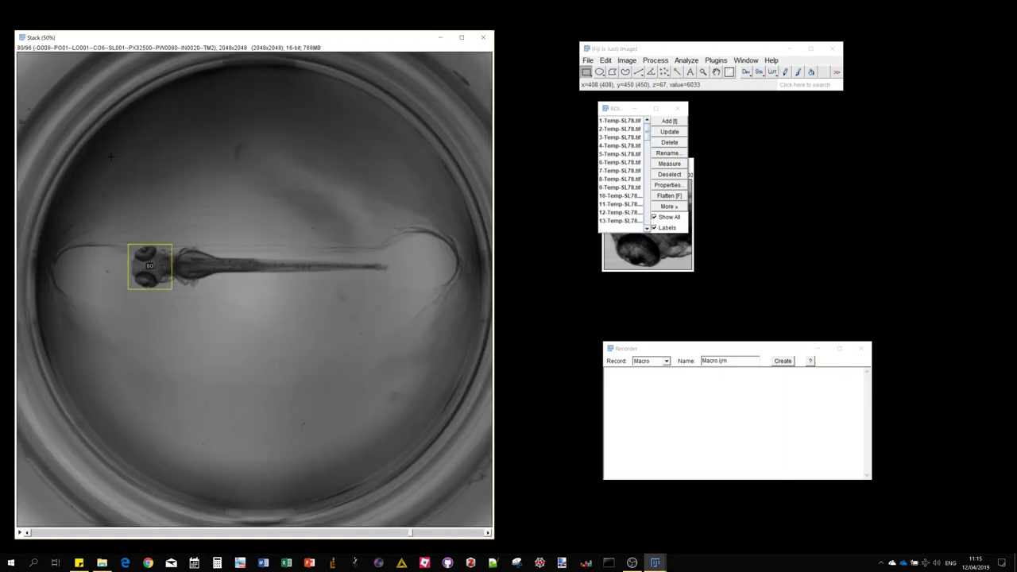
{"action": "scroll", "coordinate": [111, 157], "scroll_direction": "down", "scroll_amount": 1}
{"action": "scroll", "coordinate": [111, 156], "scroll_direction": "down", "scroll_amount": 1}
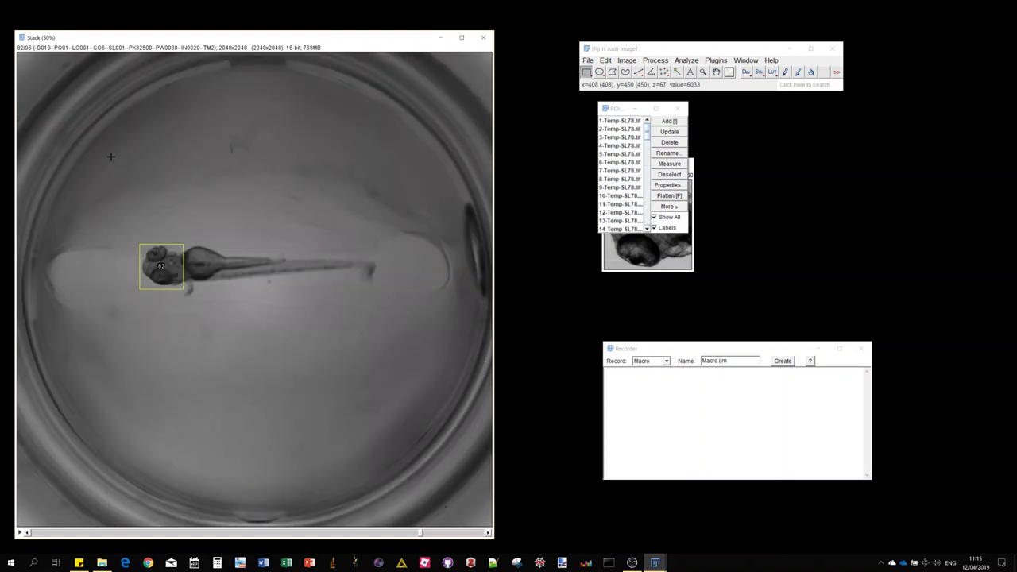
{"action": "scroll", "coordinate": [112, 156], "scroll_direction": "down", "scroll_amount": 1}
{"action": "scroll", "coordinate": [111, 156], "scroll_direction": "down", "scroll_amount": 1}
{"action": "scroll", "coordinate": [111, 157], "scroll_direction": "down", "scroll_amount": 1}
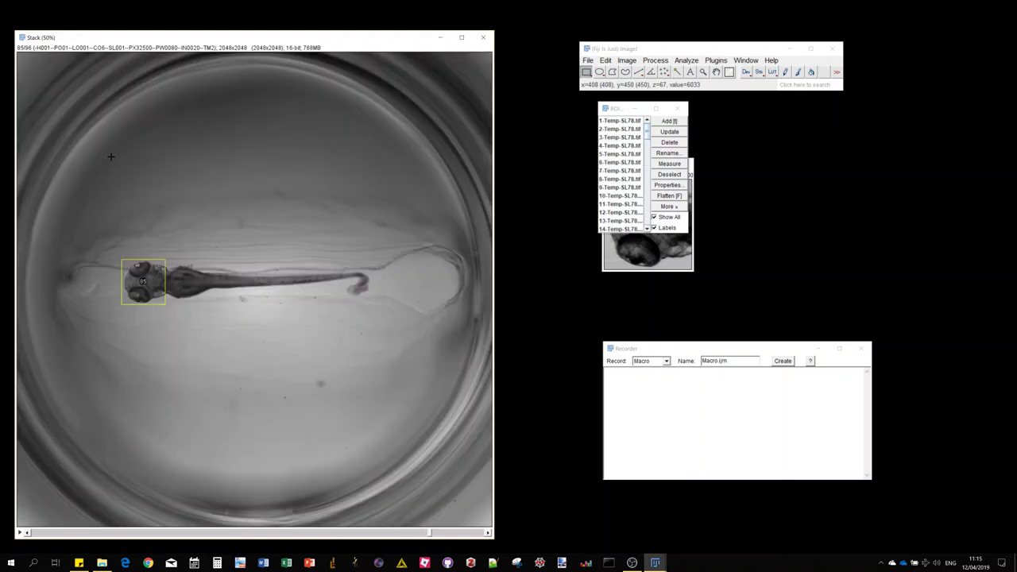
{"action": "scroll", "coordinate": [112, 157], "scroll_direction": "down", "scroll_amount": 1}
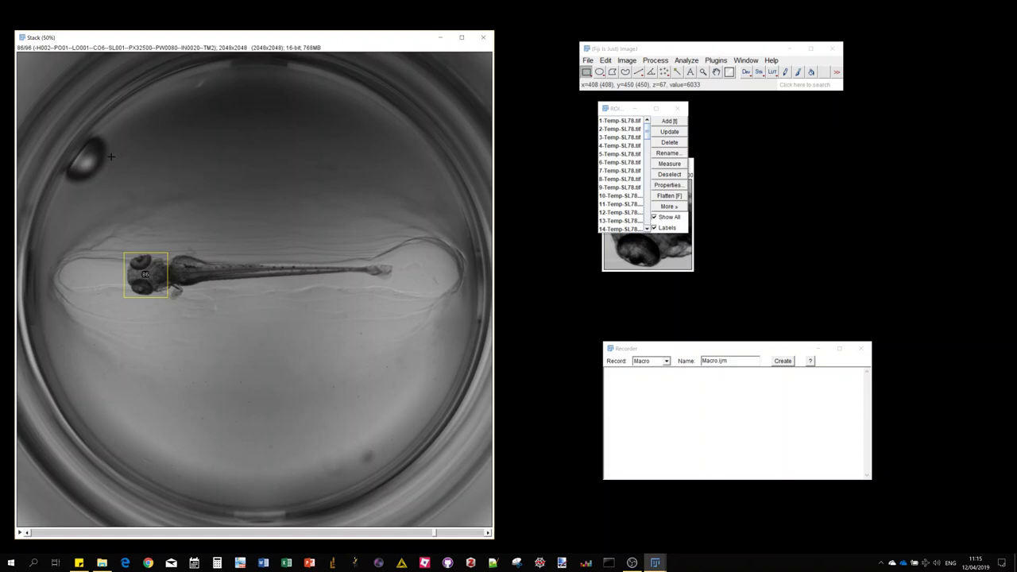
{"action": "scroll", "coordinate": [112, 157], "scroll_direction": "down", "scroll_amount": 1}
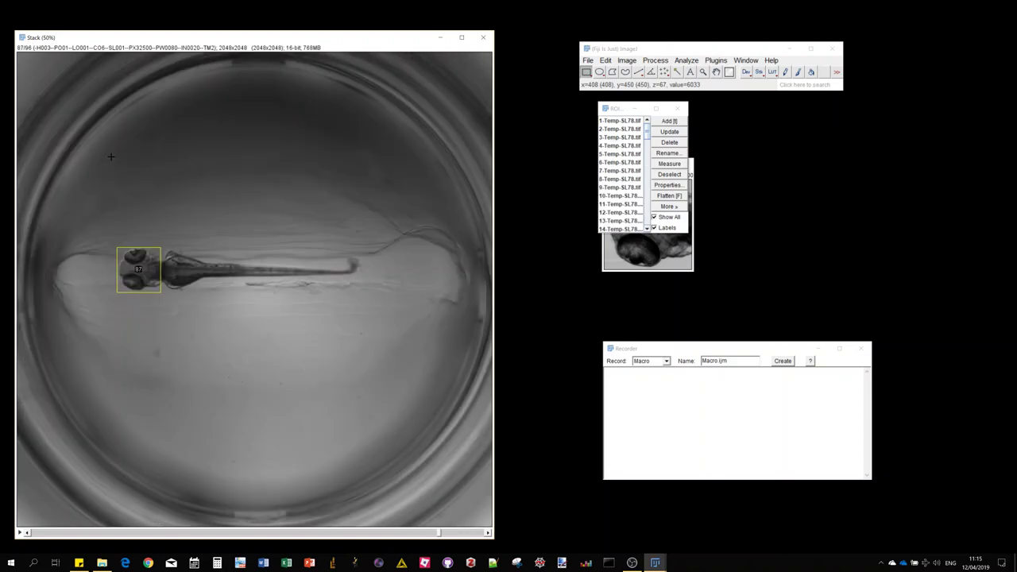
{"action": "scroll", "coordinate": [111, 156], "scroll_direction": "down", "scroll_amount": 1}
{"action": "scroll", "coordinate": [111, 156], "scroll_direction": "down", "scroll_amount": 1}
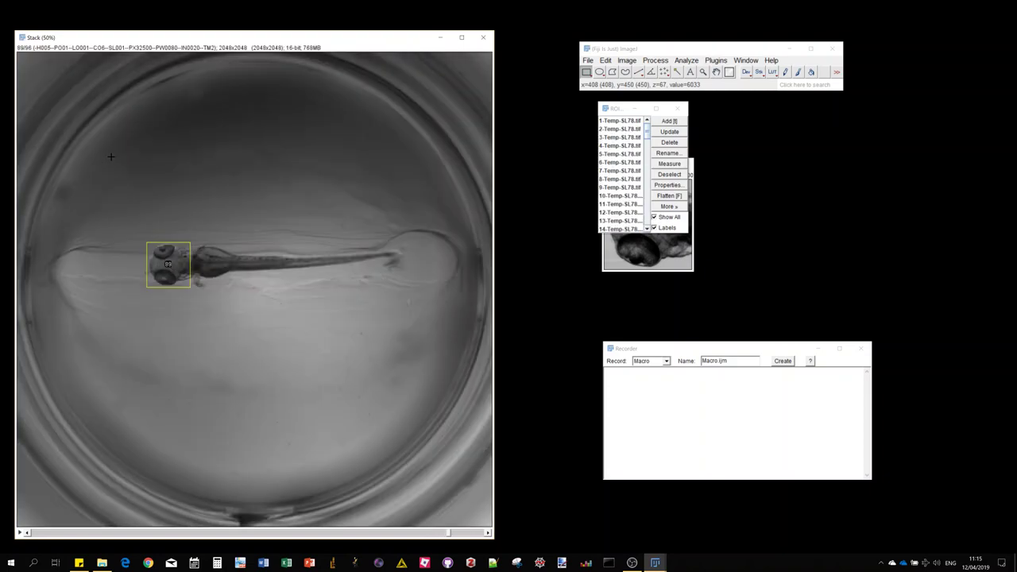
{"action": "scroll", "coordinate": [111, 156], "scroll_direction": "down", "scroll_amount": 1}
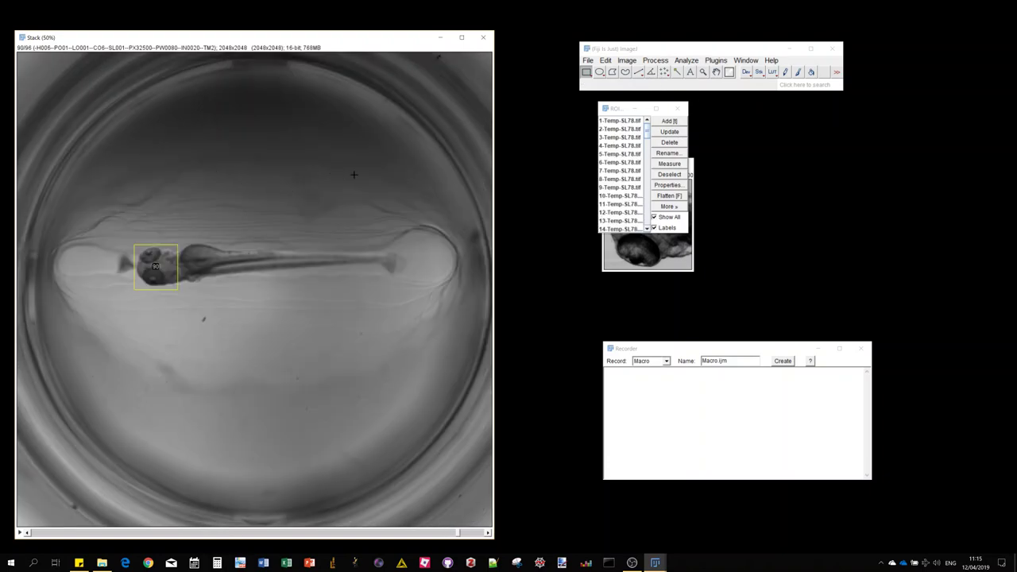
{"action": "scroll", "coordinate": [354, 175], "scroll_direction": "down", "scroll_amount": 1}
{"action": "scroll", "coordinate": [335, 202], "scroll_direction": "down", "scroll_amount": 1}
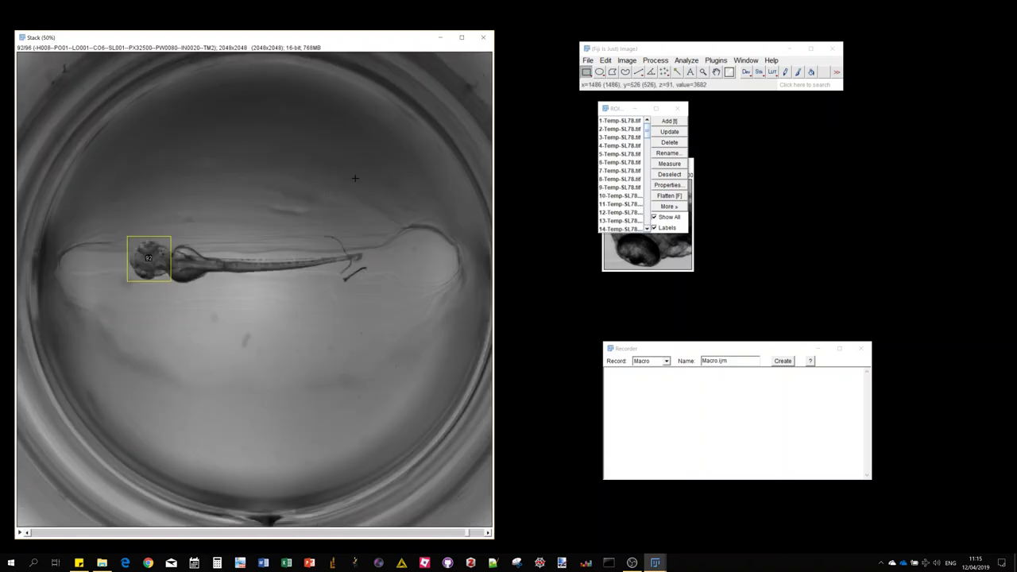
{"action": "scroll", "coordinate": [354, 178], "scroll_direction": "down", "scroll_amount": 1}
{"action": "scroll", "coordinate": [354, 177], "scroll_direction": "down", "scroll_amount": 1}
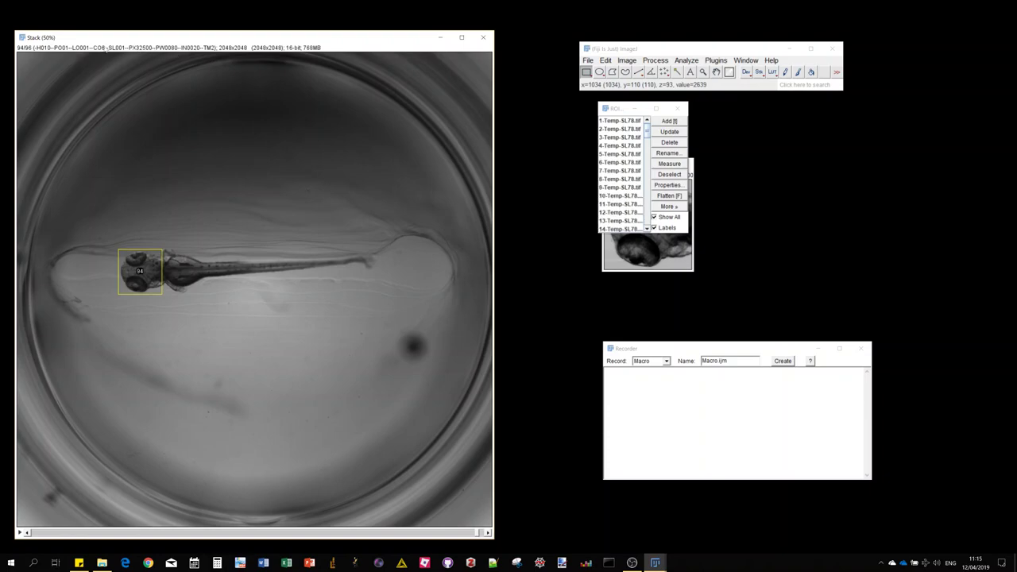
{"action": "scroll", "coordinate": [354, 178], "scroll_direction": "down", "scroll_amount": 1}
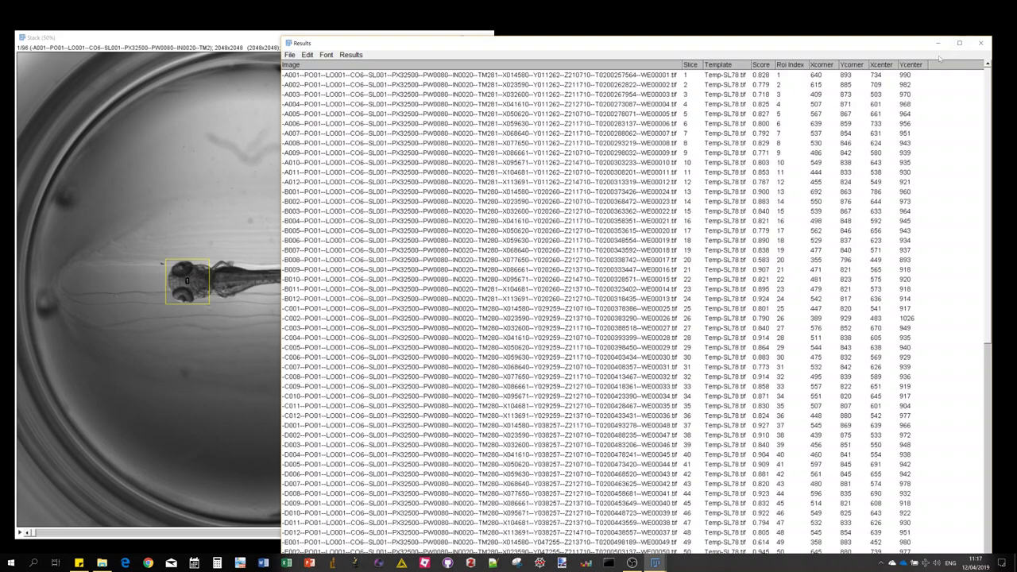
Scroll down the Results table to review match scores and box coordinates.
{"action": "scroll", "coordinate": [969, 45], "scroll_direction": "down", "scroll_amount": 6}
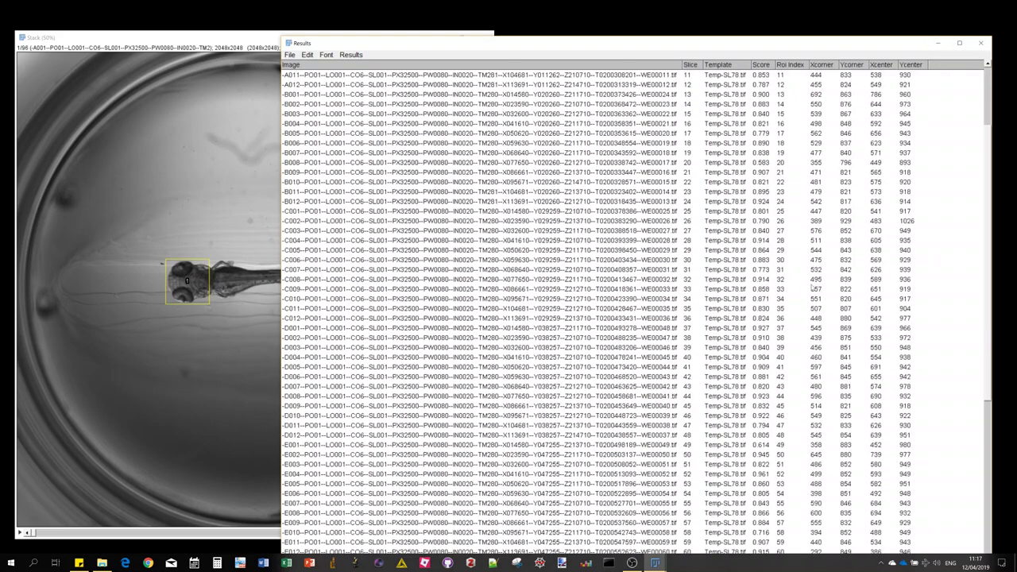
Close the Results table via its save prompt, then step through the first detections in the ROI Manager.
{"action": "left_click", "coordinate": [982, 43]}
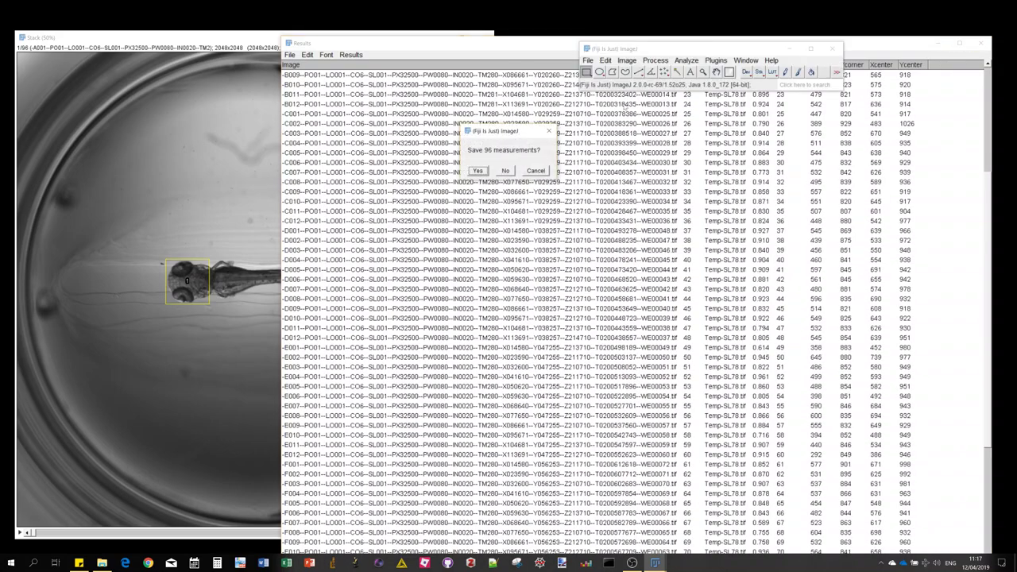
{"action": "left_click", "coordinate": [505, 173]}
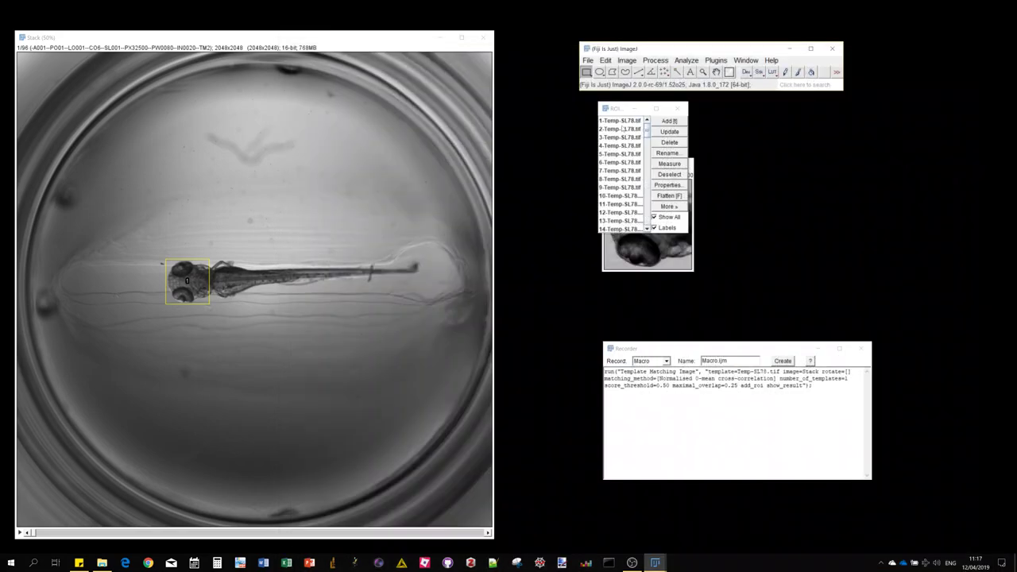
{"action": "left_click", "coordinate": [623, 129]}
{"action": "left_click", "coordinate": [625, 121]}
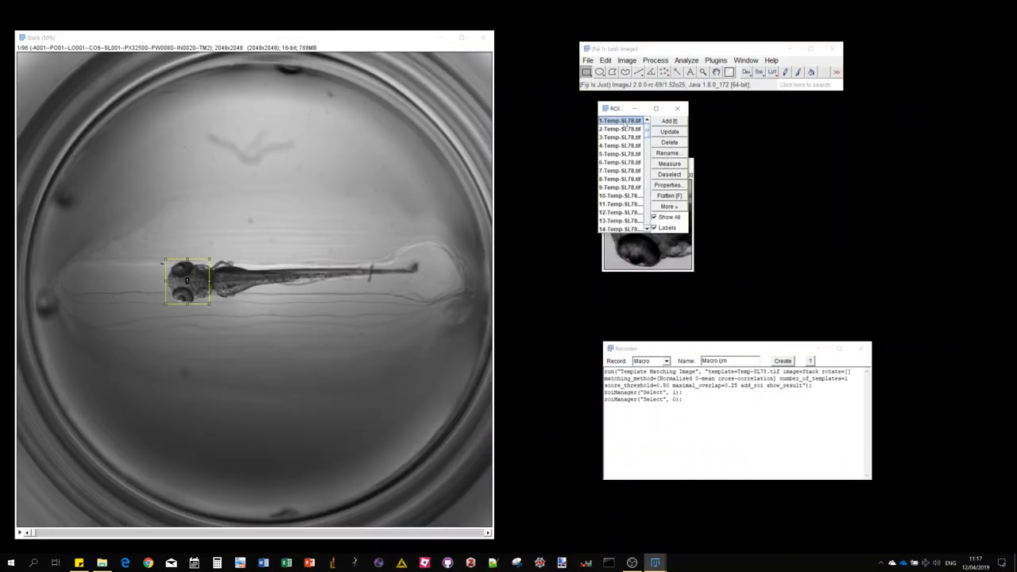
{"action": "key", "text": "Down"}
{"action": "key", "text": "Down"}
{"action": "key", "text": "Down"}
{"action": "key", "text": "Down"}
{"action": "key", "text": "Down"}
{"action": "key", "text": "Down"}
{"action": "key", "text": "Down"}
{"action": "key", "text": "Down"}
{"action": "key", "text": "Down"}
{"action": "key", "text": "Down"}
{"action": "key", "text": "Down"}
{"action": "key", "text": "Down"}
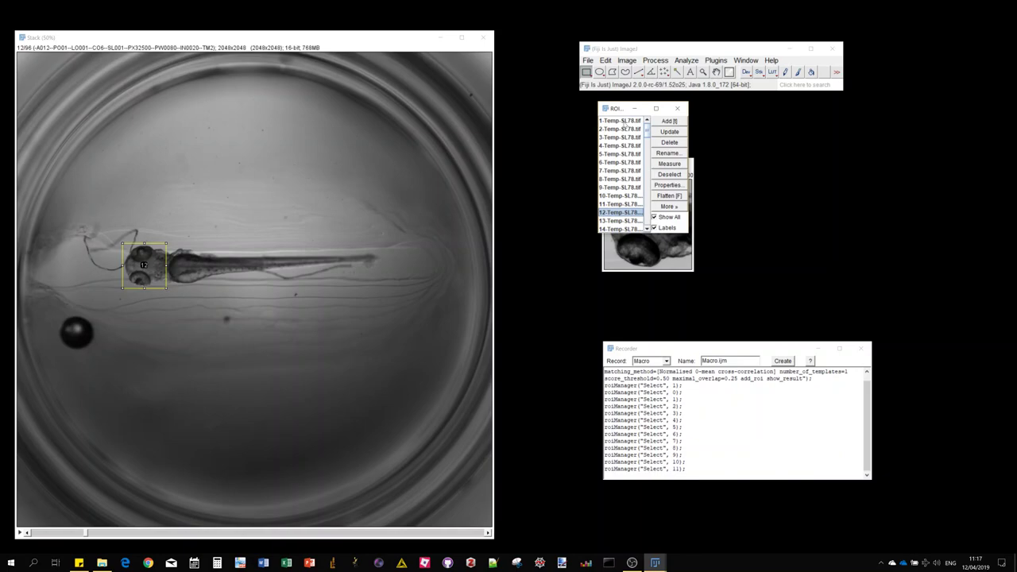
{"action": "key", "text": "Down"}
{"action": "key", "text": "Down"}
{"action": "key", "text": "Down"}
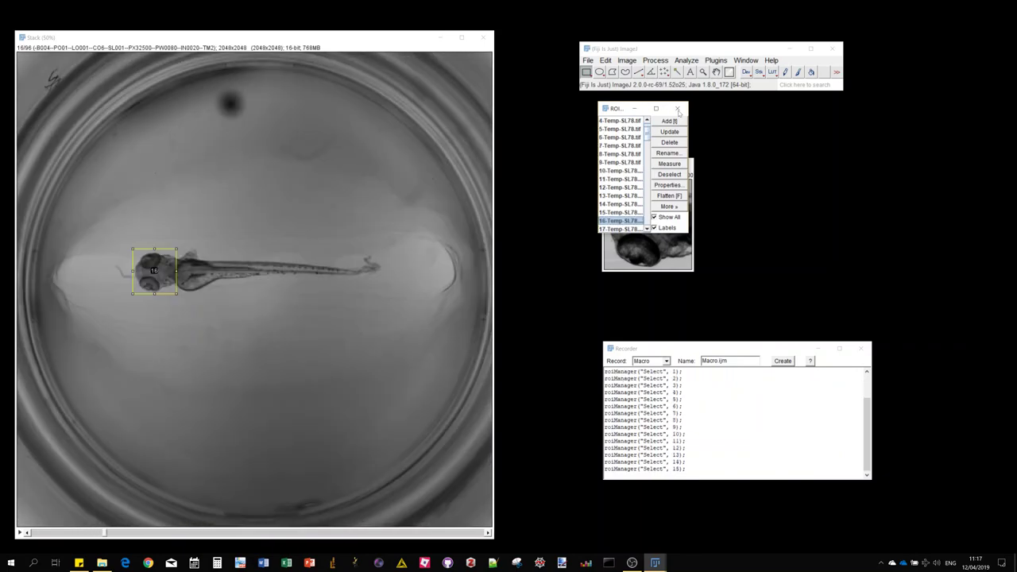
Close the ROI Manager and discard the 96 detections instead of keeping an overlay.
{"action": "left_click", "coordinate": [669, 208]}
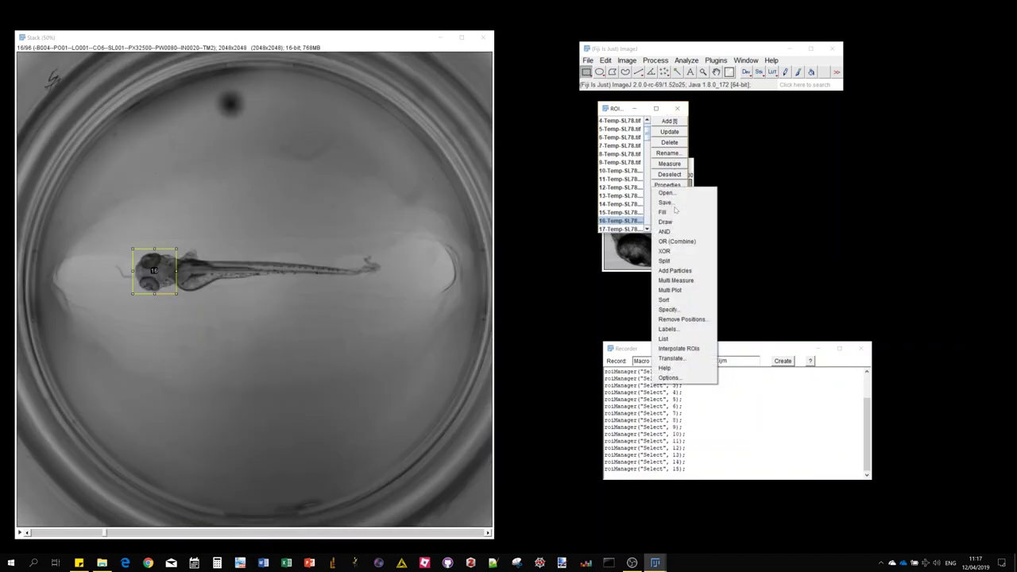
{"action": "left_click", "coordinate": [679, 109]}
{"action": "left_click", "coordinate": [679, 109]}
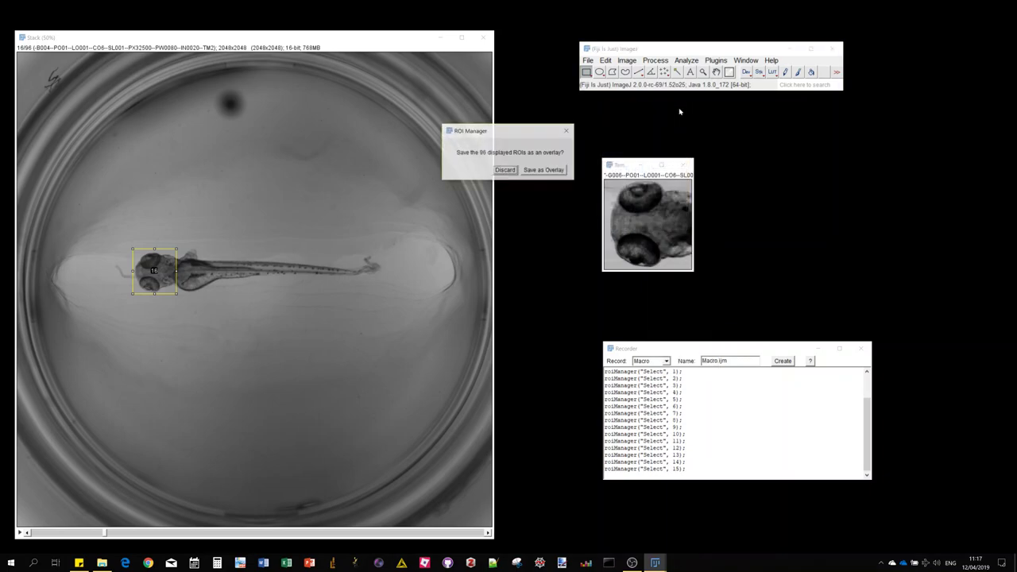
{"action": "left_click", "coordinate": [507, 170]}
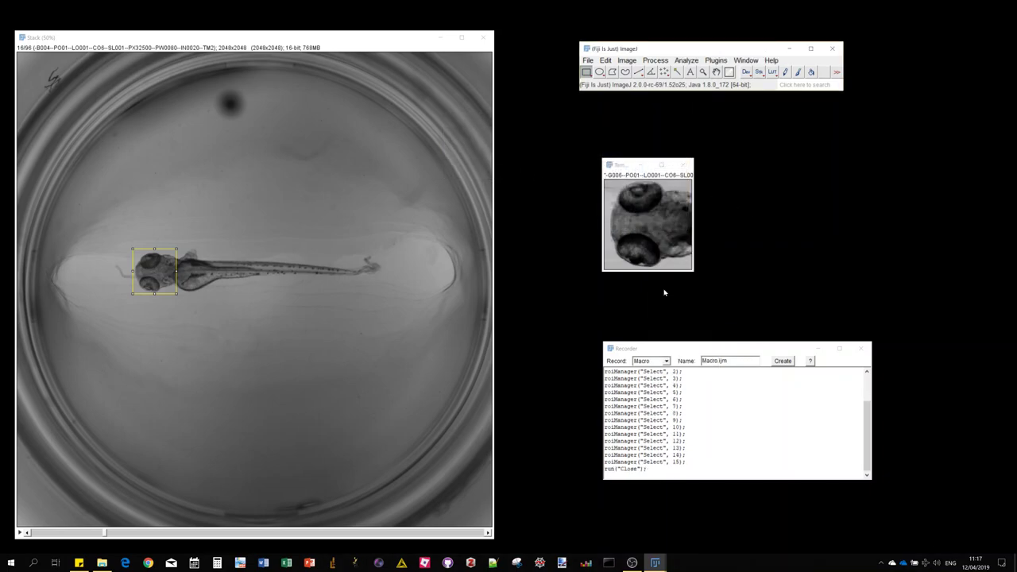
Delete the roiManager("Select") lines from the recorded macro.
{"action": "left_click", "coordinate": [864, 414]}
{"action": "scroll", "coordinate": [864, 414], "scroll_direction": "up", "scroll_amount": 3}
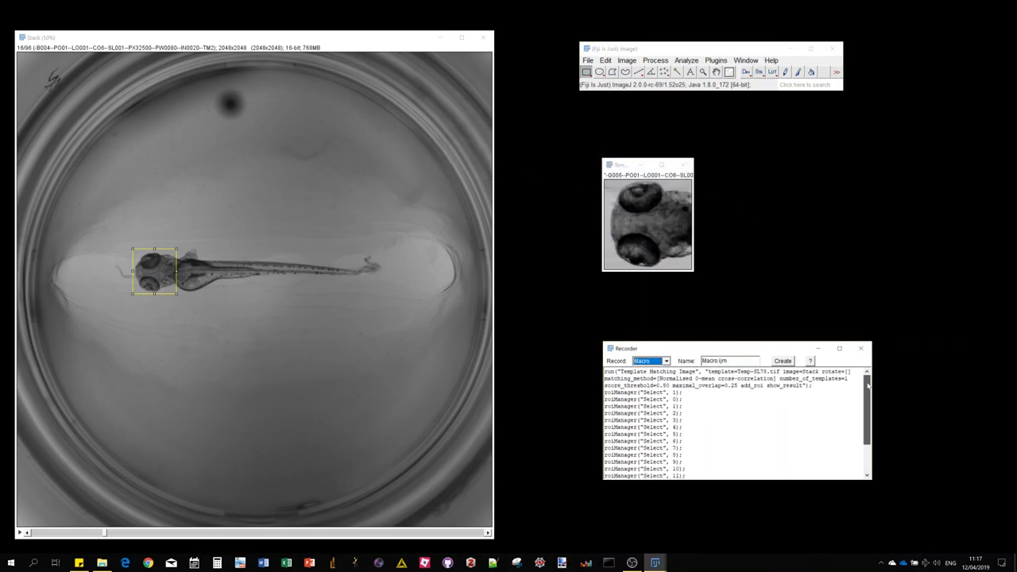
{"action": "left_click", "coordinate": [812, 386]}
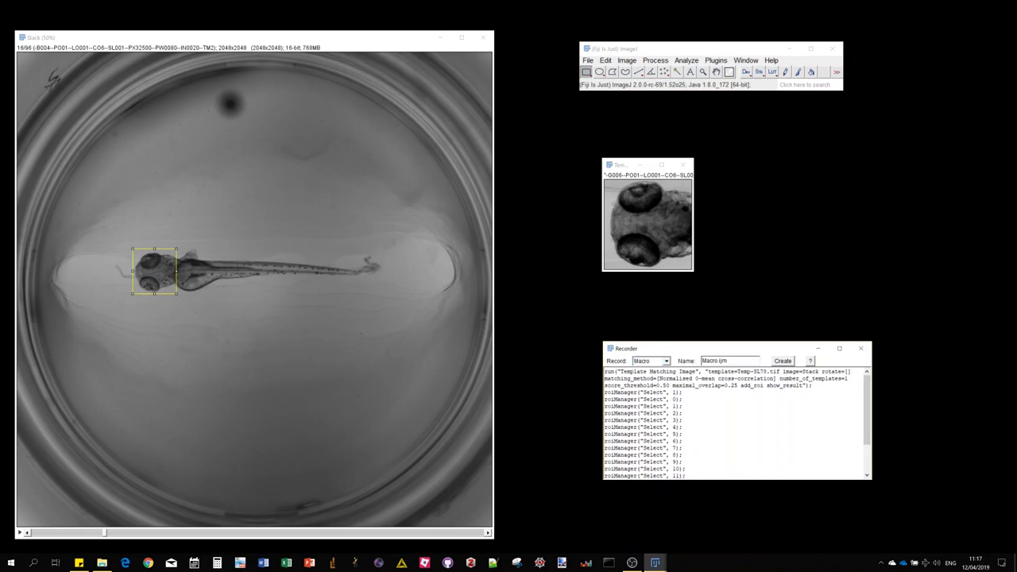
{"action": "left_click_drag", "start_coordinate": [604, 393], "coordinate": [694, 550]}
{"action": "key", "text": "Delete"}
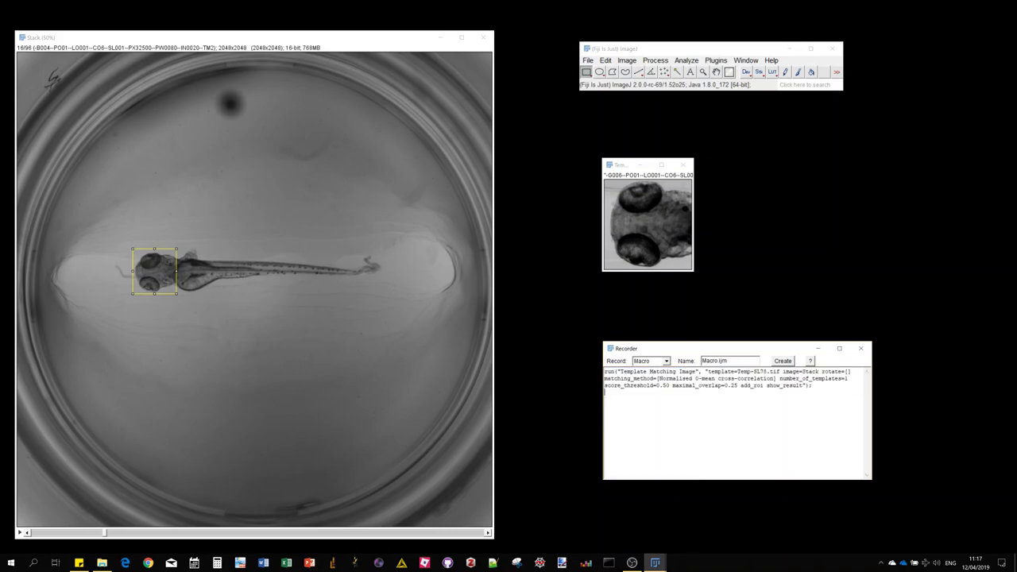
Create a script from the Template Matching Image command, inspect it, and close it unsaved.
{"action": "left_click", "coordinate": [783, 361]}
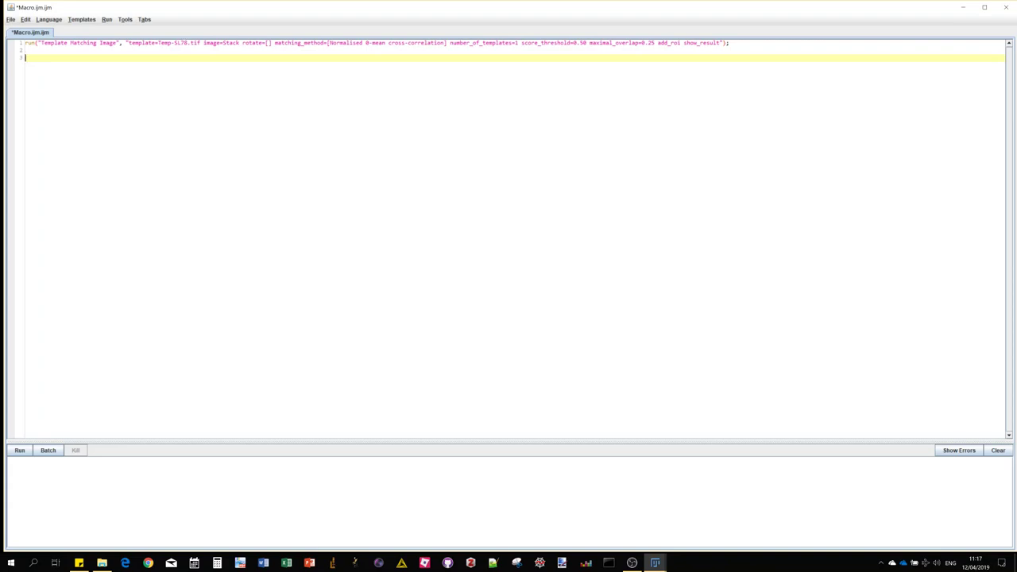
{"action": "left_click_drag", "start_coordinate": [158, 42], "coordinate": [239, 42]}
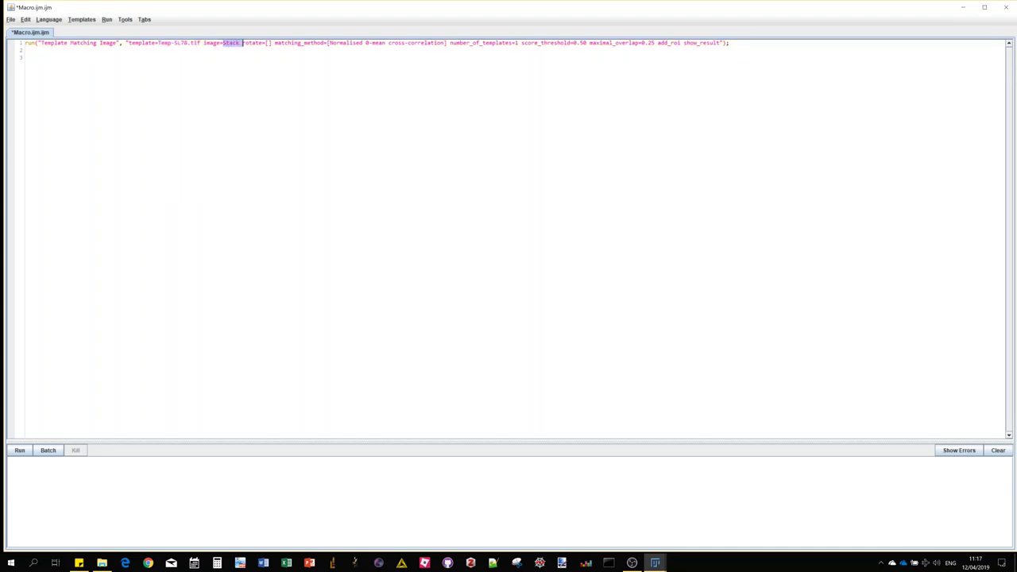
{"action": "left_click", "coordinate": [1006, 8]}
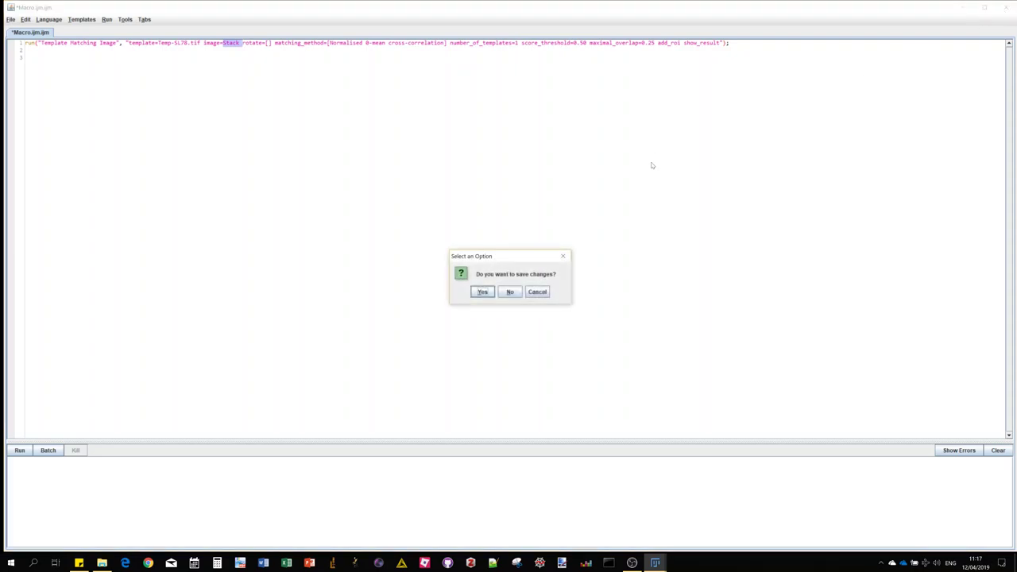
{"action": "left_click", "coordinate": [509, 291]}
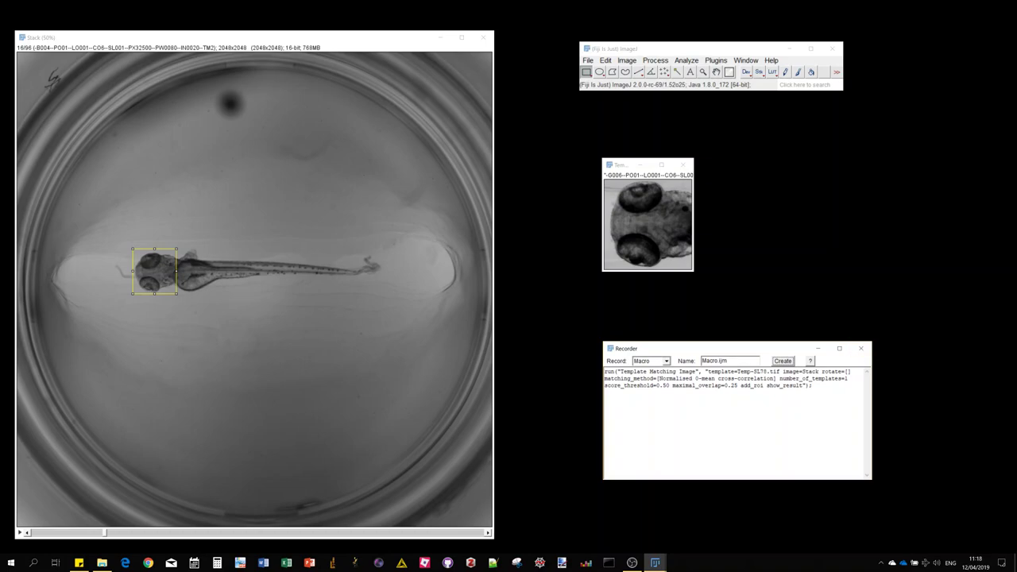
Close the Recorder and draw a wide rectangular search region around the whole fish.
{"action": "left_click", "coordinate": [863, 349]}
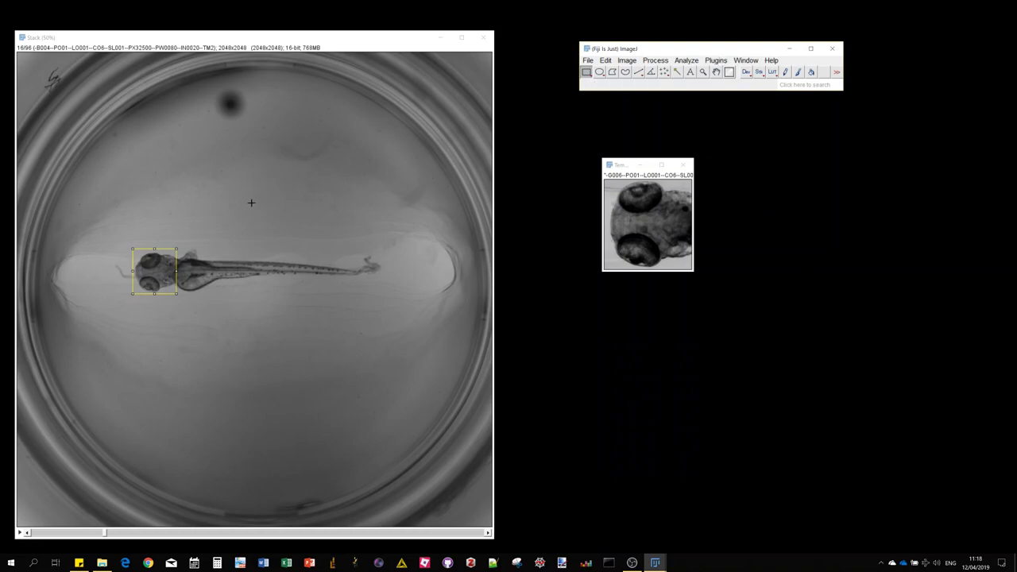
{"action": "left_click", "coordinate": [187, 235]}
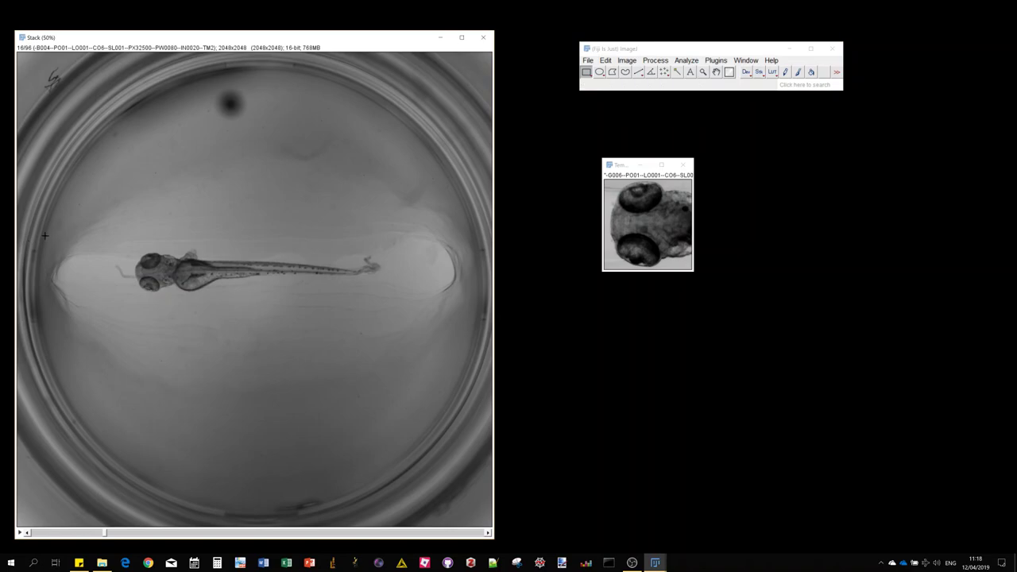
{"action": "left_click_drag", "start_coordinate": [46, 217], "coordinate": [472, 326]}
{"action": "scroll", "coordinate": [192, 277], "scroll_direction": "down", "scroll_amount": 4}
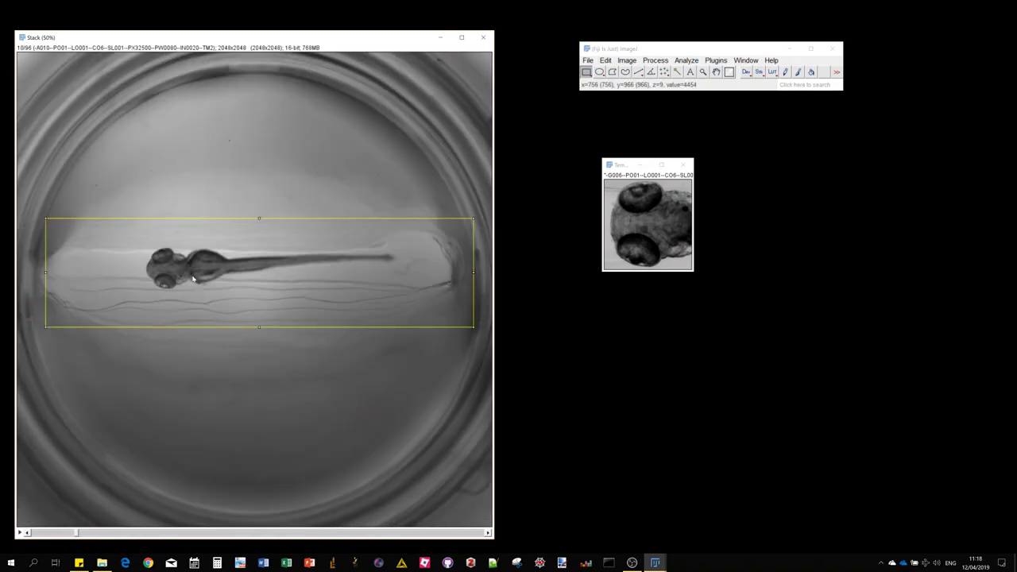
{"action": "scroll", "coordinate": [192, 276], "scroll_direction": "up", "scroll_amount": 19}
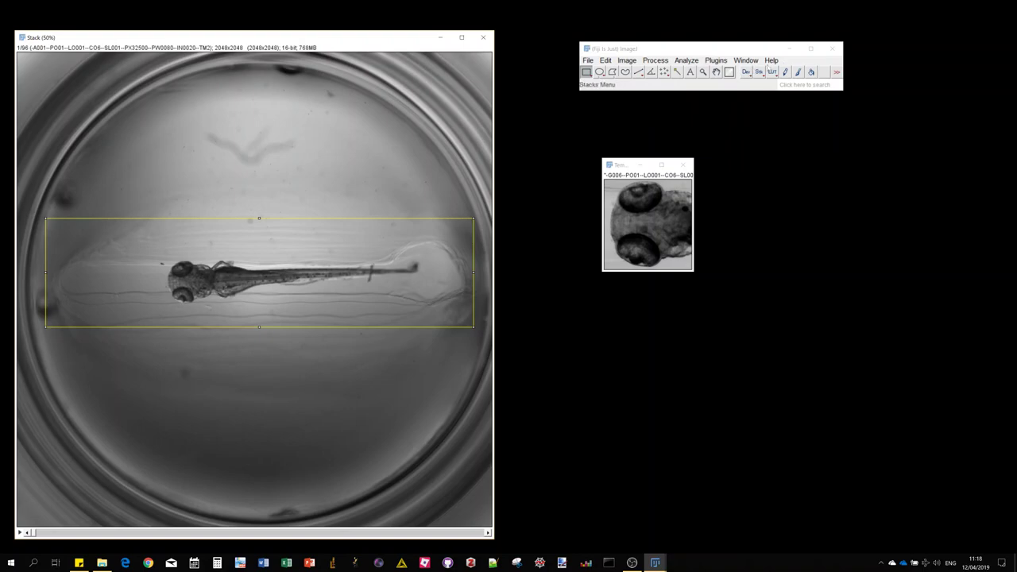
Run Template Matching Image within that region with Show result table turned off.
{"action": "left_click", "coordinate": [715, 60]}
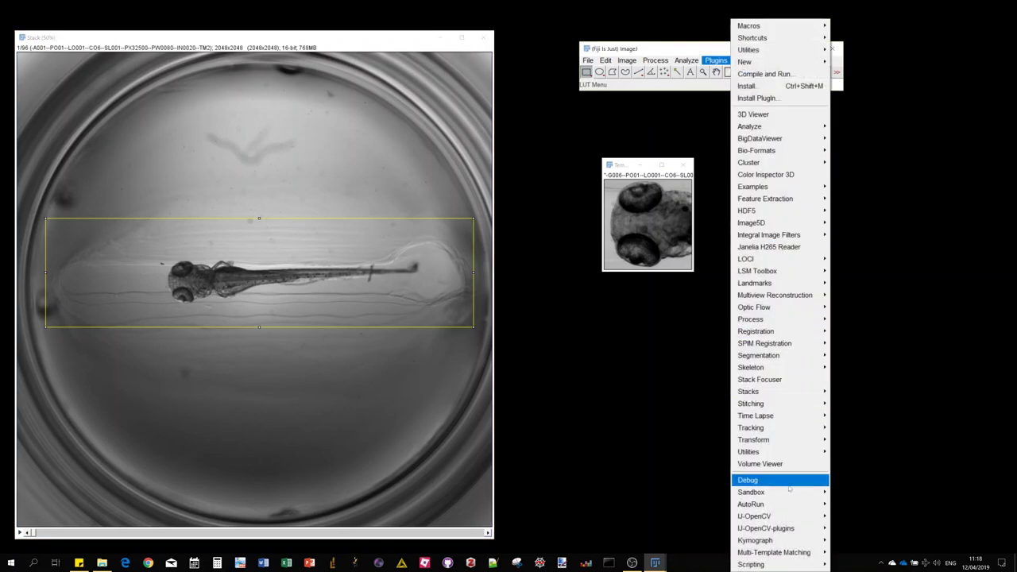
{"action": "mouse_move", "coordinate": [797, 552]}
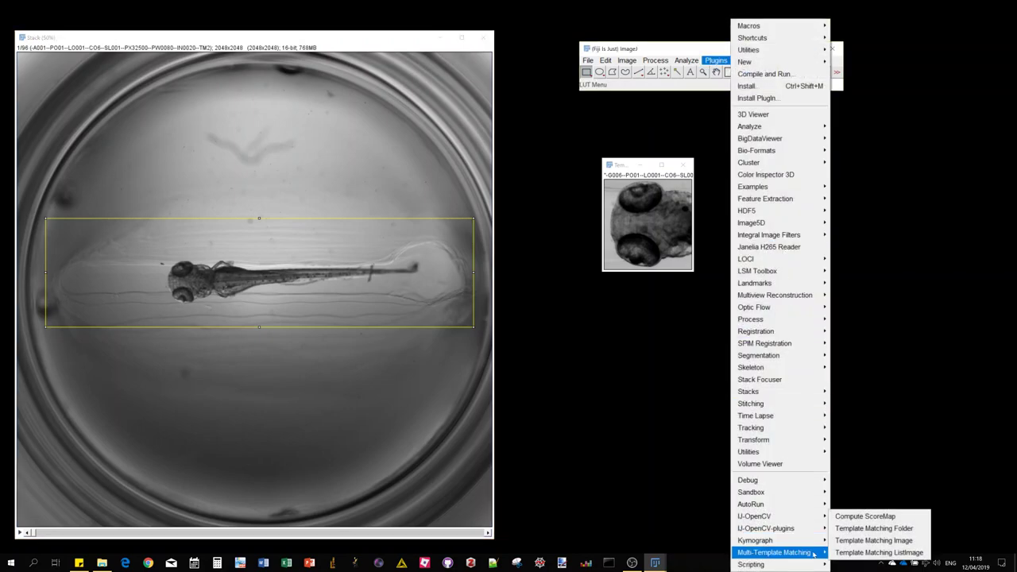
{"action": "left_click", "coordinate": [872, 538]}
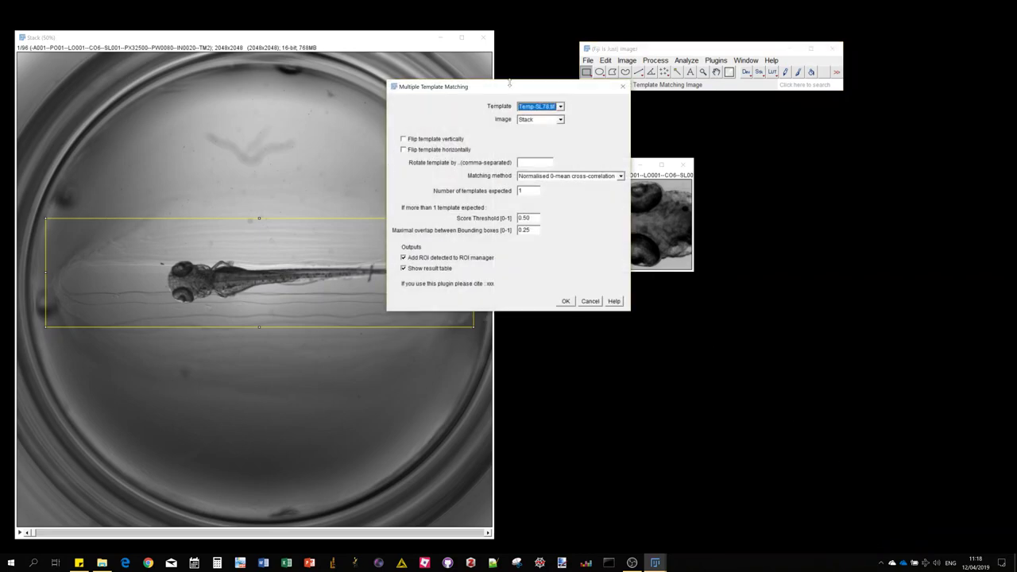
{"action": "left_click", "coordinate": [568, 304]}
{"action": "left_click", "coordinate": [425, 270]}
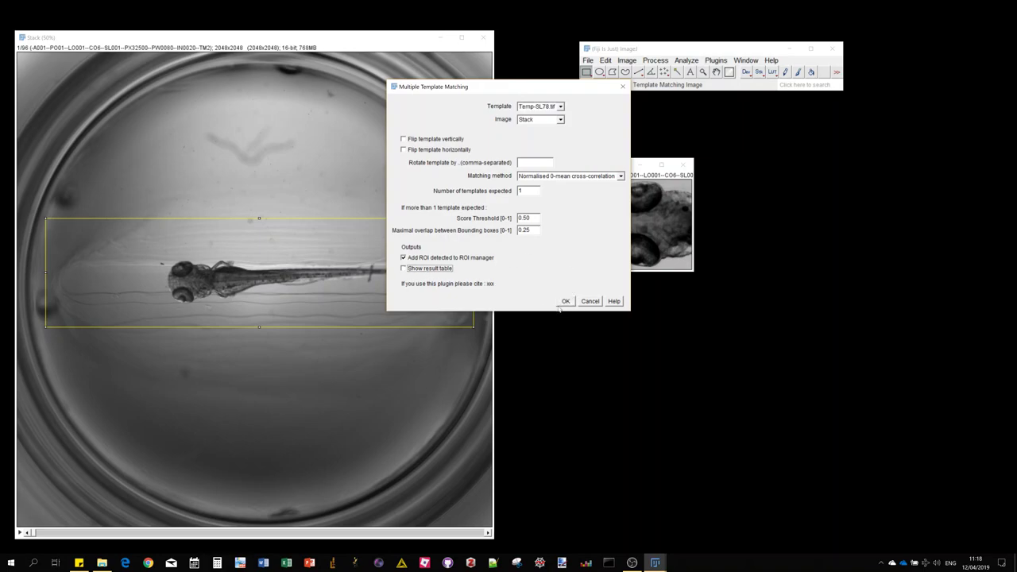
{"action": "left_click", "coordinate": [565, 302]}
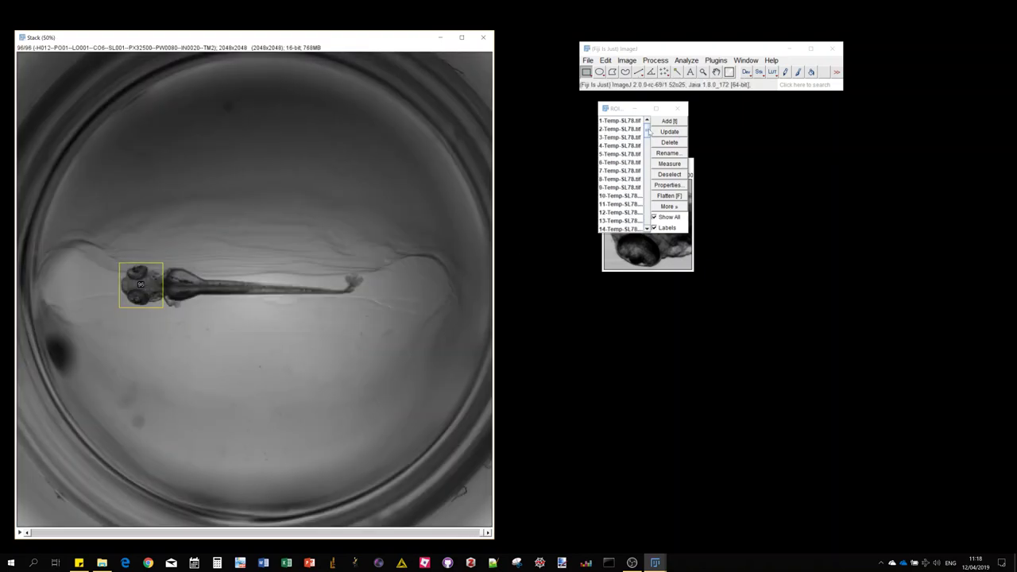
{"action": "scroll", "coordinate": [393, 235], "scroll_direction": "up", "scroll_amount": 1}
{"action": "scroll", "coordinate": [393, 234], "scroll_direction": "up", "scroll_amount": 10}
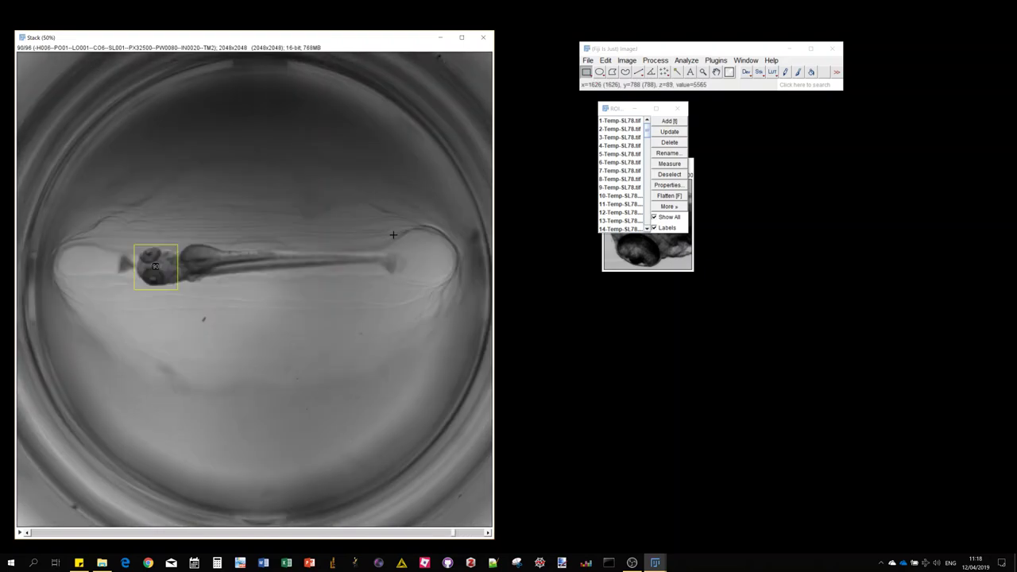
{"action": "scroll", "coordinate": [393, 234], "scroll_direction": "up", "scroll_amount": 15}
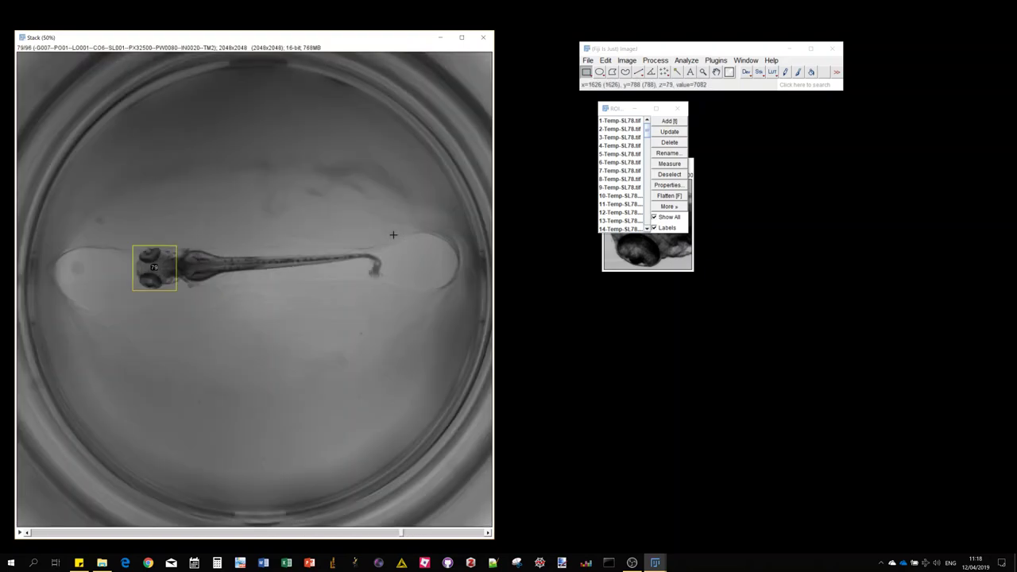
{"action": "scroll", "coordinate": [393, 234], "scroll_direction": "up", "scroll_amount": 16}
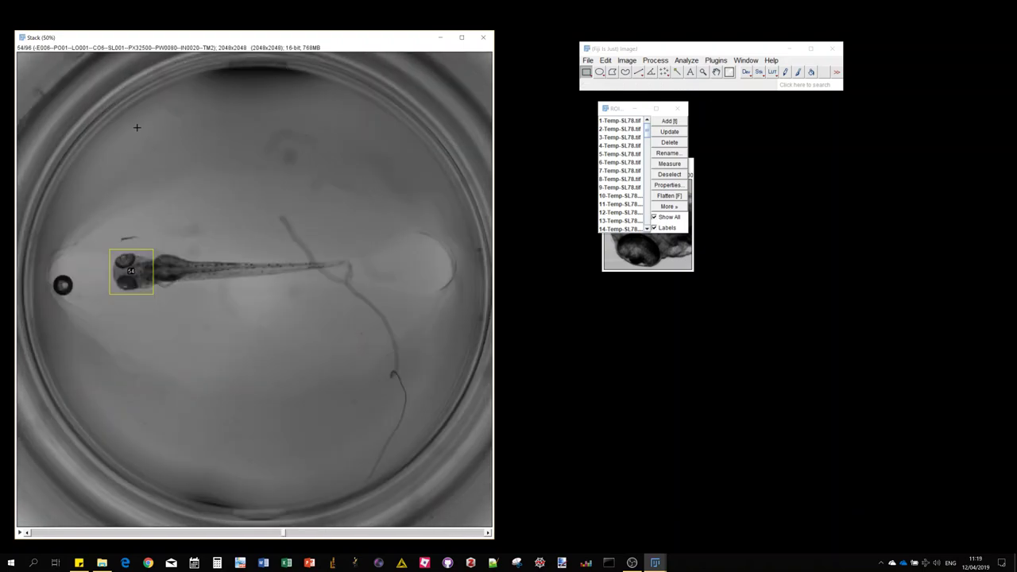
{"action": "scroll", "coordinate": [157, 97], "scroll_direction": "up", "scroll_amount": 5}
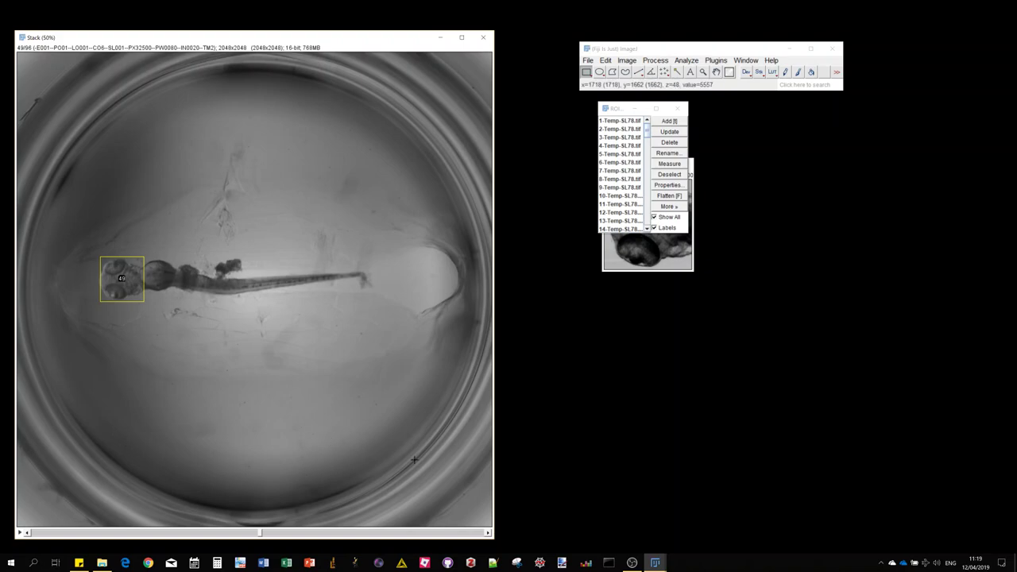
{"action": "scroll", "coordinate": [352, 261], "scroll_direction": "up", "scroll_amount": 5}
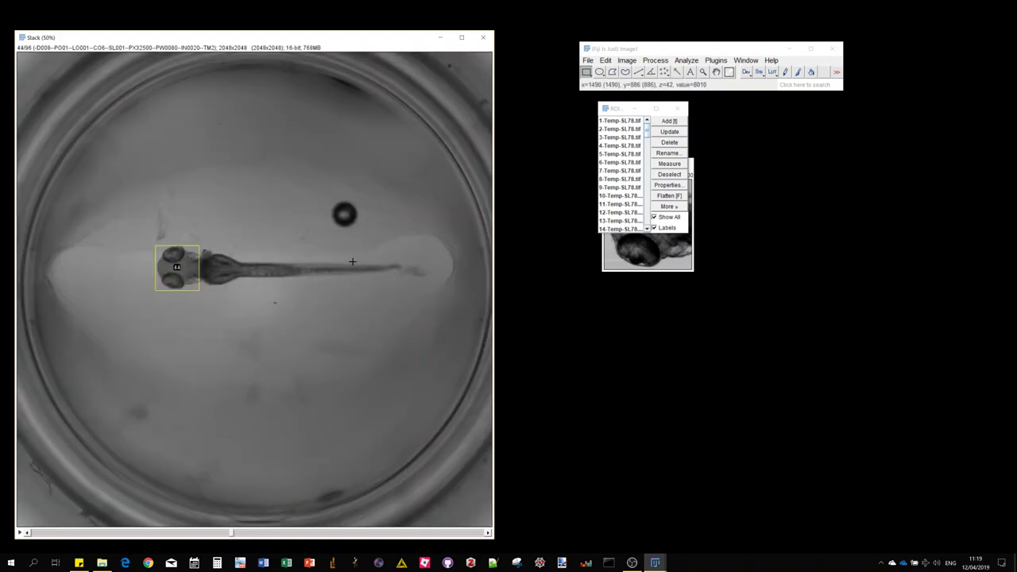
{"action": "scroll", "coordinate": [352, 261], "scroll_direction": "up", "scroll_amount": 1}
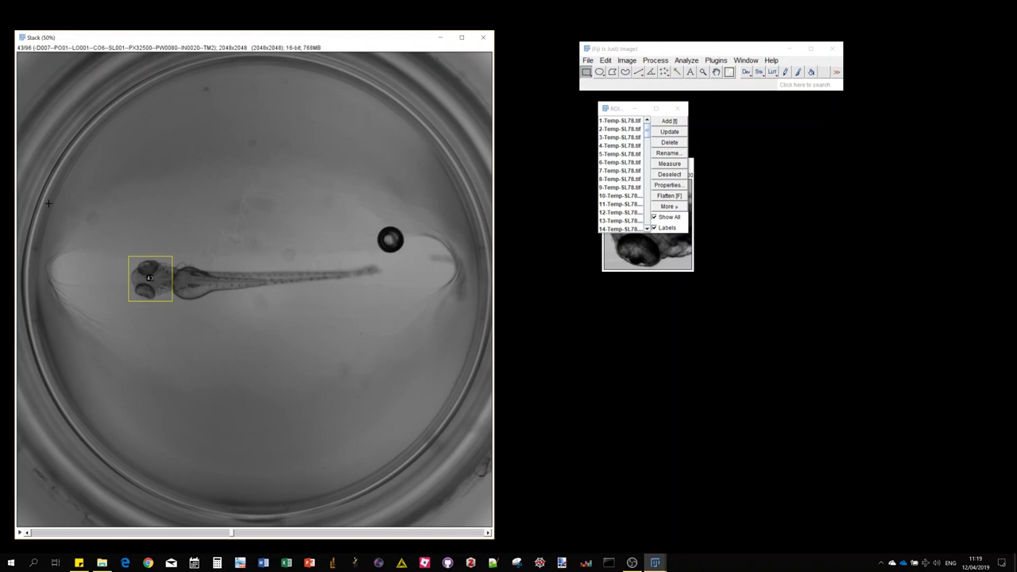
{"action": "scroll", "coordinate": [147, 289], "scroll_direction": "up", "scroll_amount": 7}
{"action": "scroll", "coordinate": [147, 290], "scroll_direction": "up", "scroll_amount": 4}
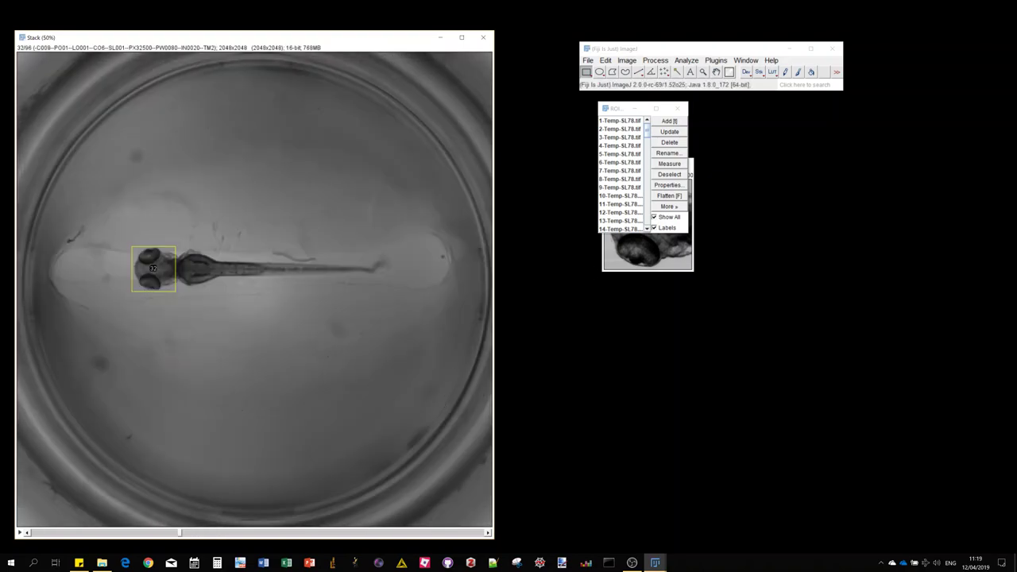
Discard the 96 detected ROIs and set up Compute ScoreMap with template Temp-SL78.tif on Stack.
{"action": "left_click", "coordinate": [680, 110]}
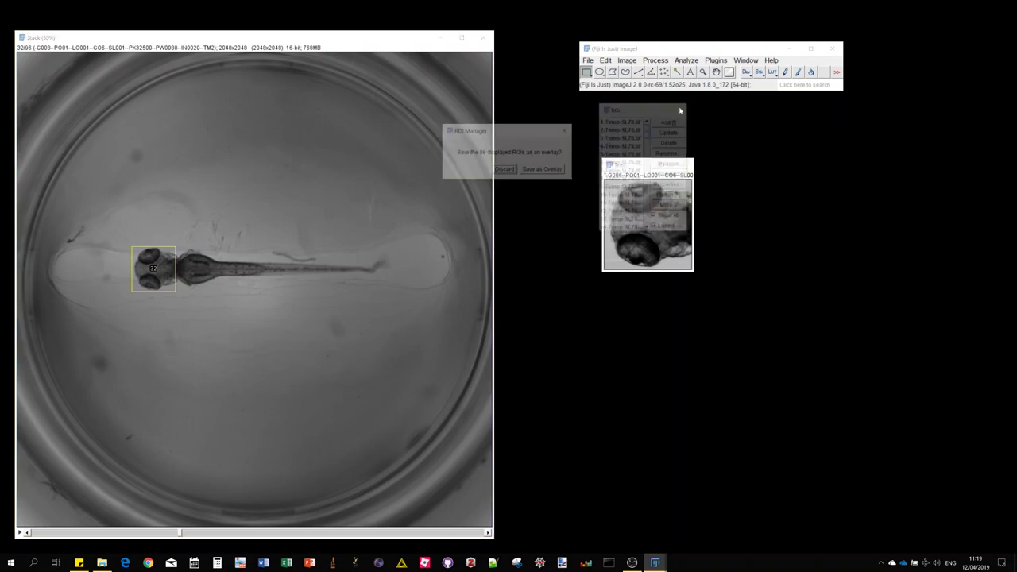
{"action": "left_click", "coordinate": [506, 171]}
{"action": "left_click", "coordinate": [715, 60]}
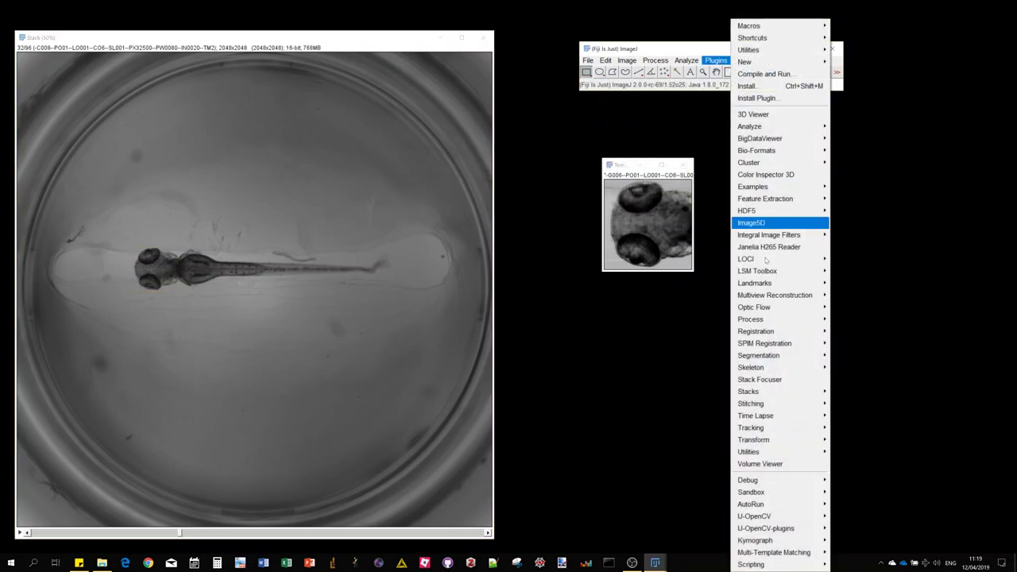
{"action": "mouse_move", "coordinate": [818, 552]}
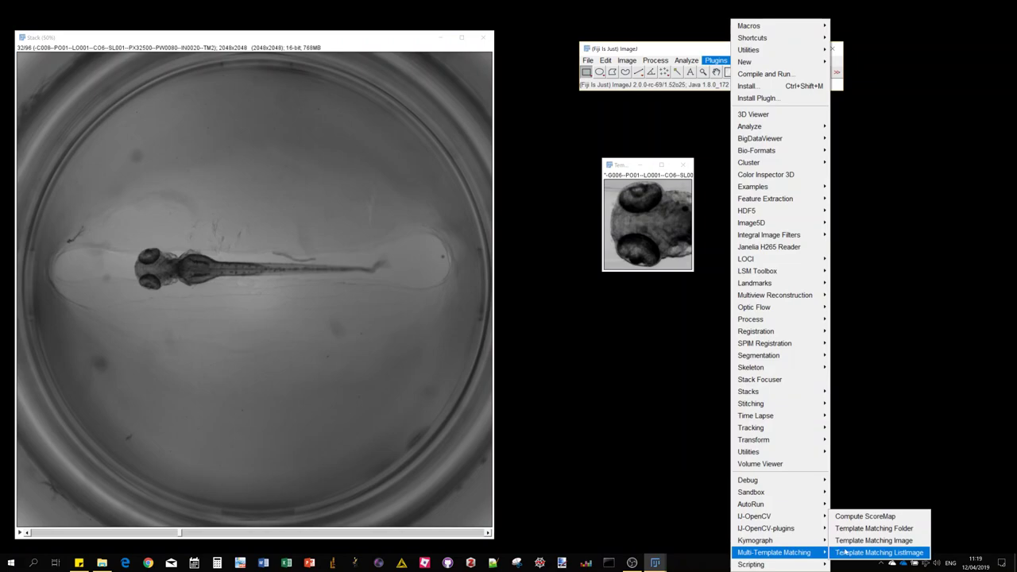
{"action": "left_click", "coordinate": [861, 517]}
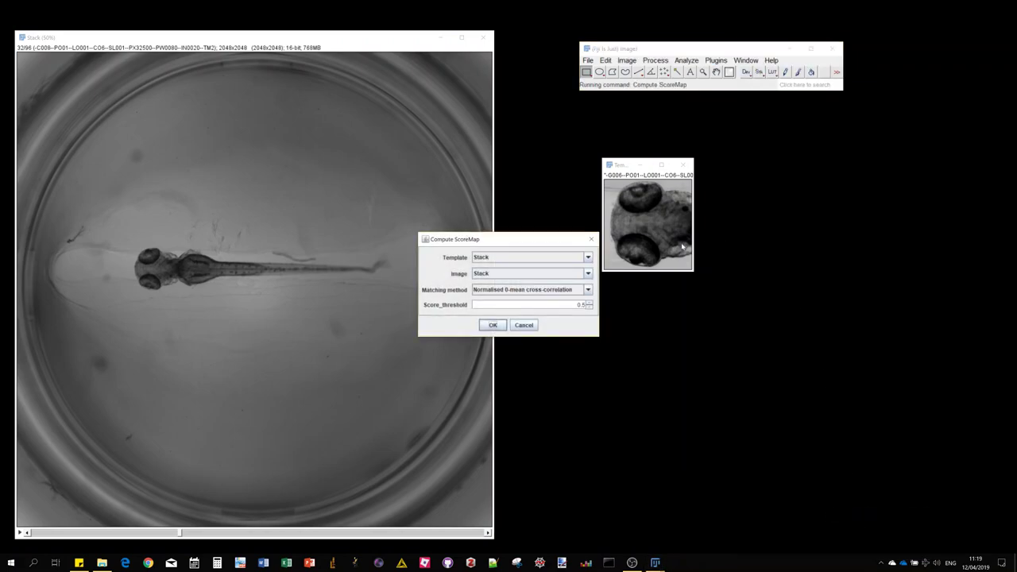
{"action": "left_click_drag", "start_coordinate": [515, 244], "coordinate": [699, 321]}
{"action": "left_click", "coordinate": [767, 331]}
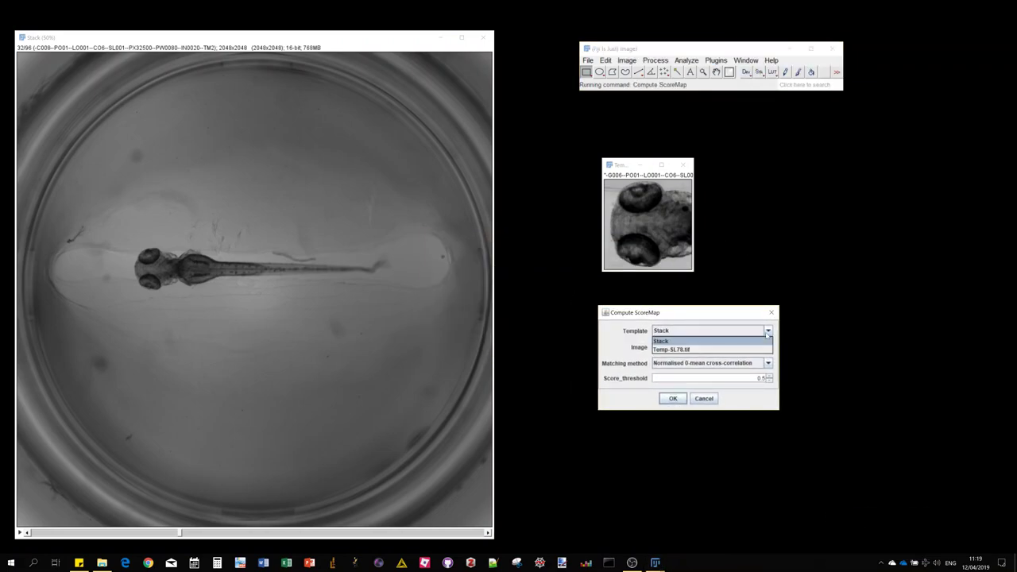
{"action": "left_click", "coordinate": [707, 348]}
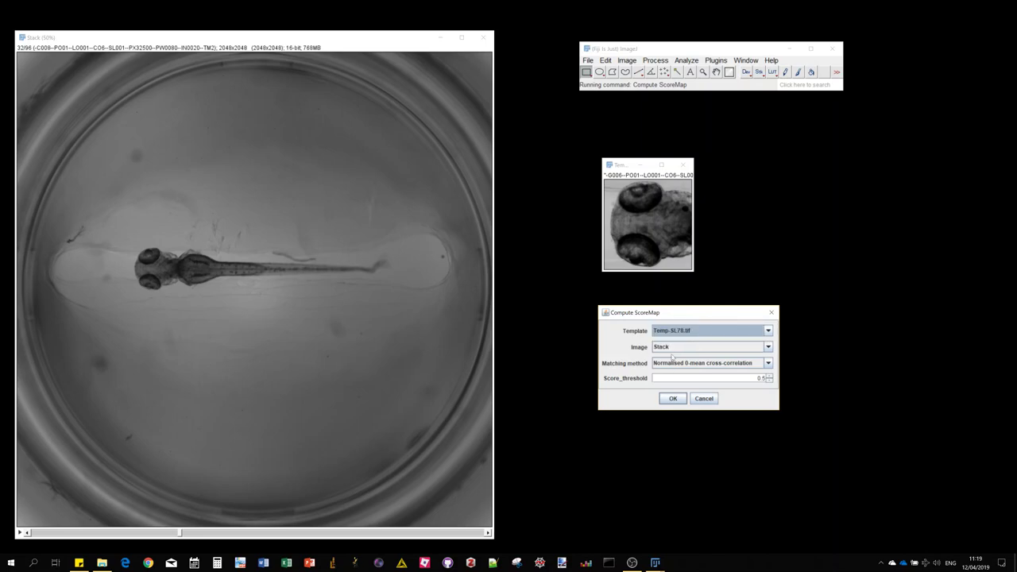
{"action": "left_click", "coordinate": [680, 398]}
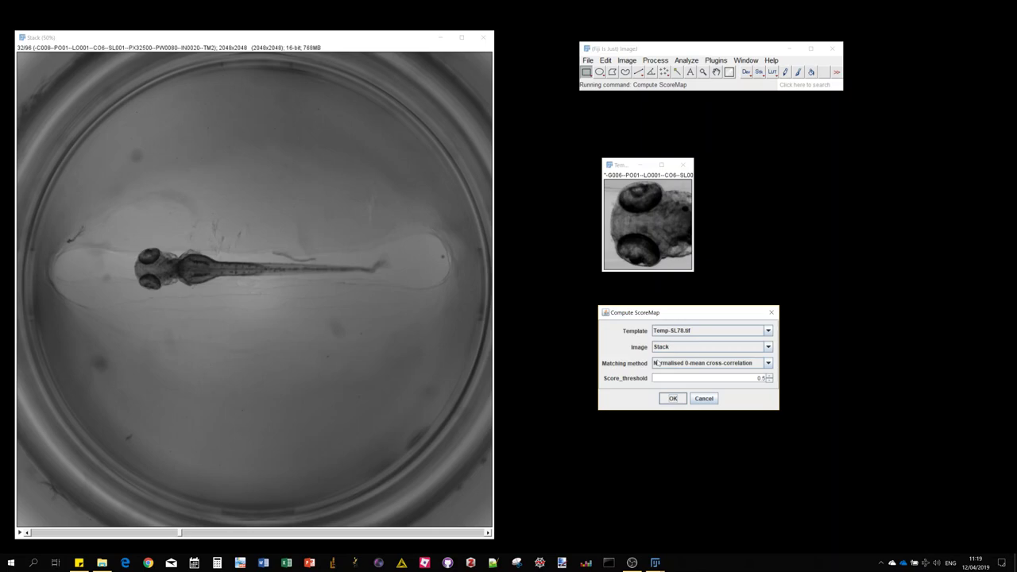
Compute the score map, apply the 16 colors lookup table, then close the coloured score map.
{"action": "left_click", "coordinate": [672, 397]}
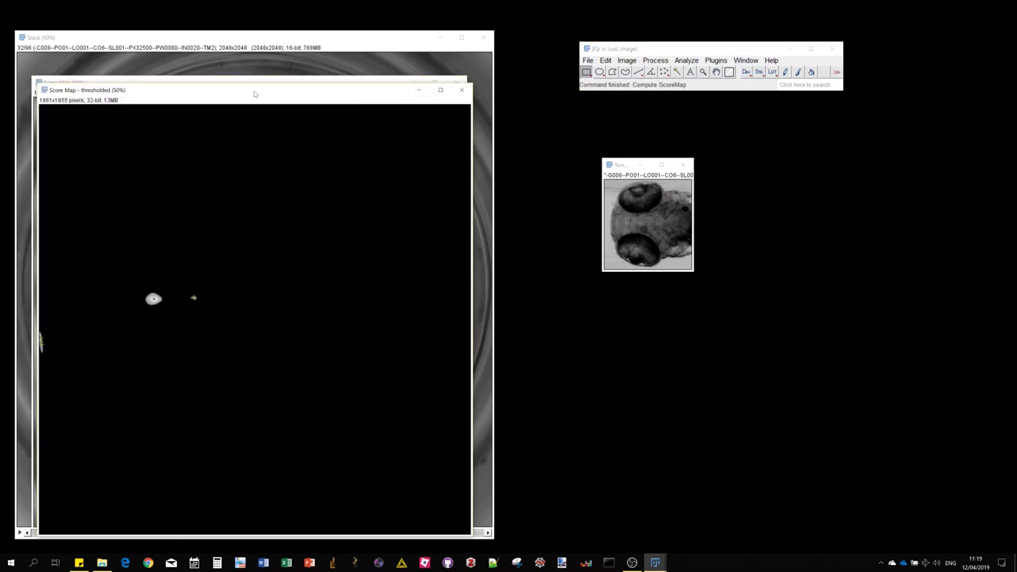
{"action": "left_click_drag", "start_coordinate": [254, 94], "coordinate": [712, 80]}
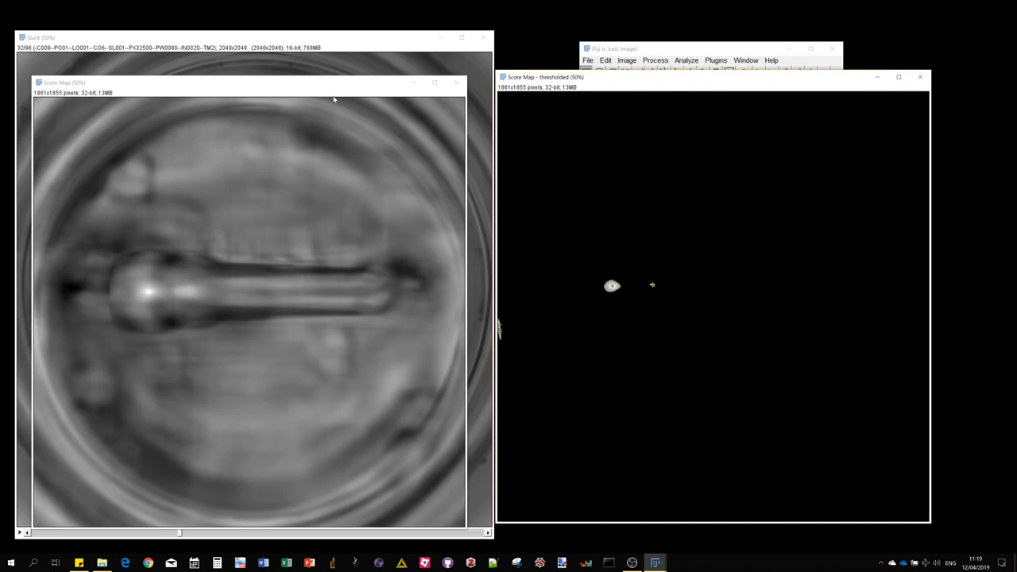
{"action": "left_click", "coordinate": [654, 61]}
{"action": "mouse_move", "coordinate": [635, 62]}
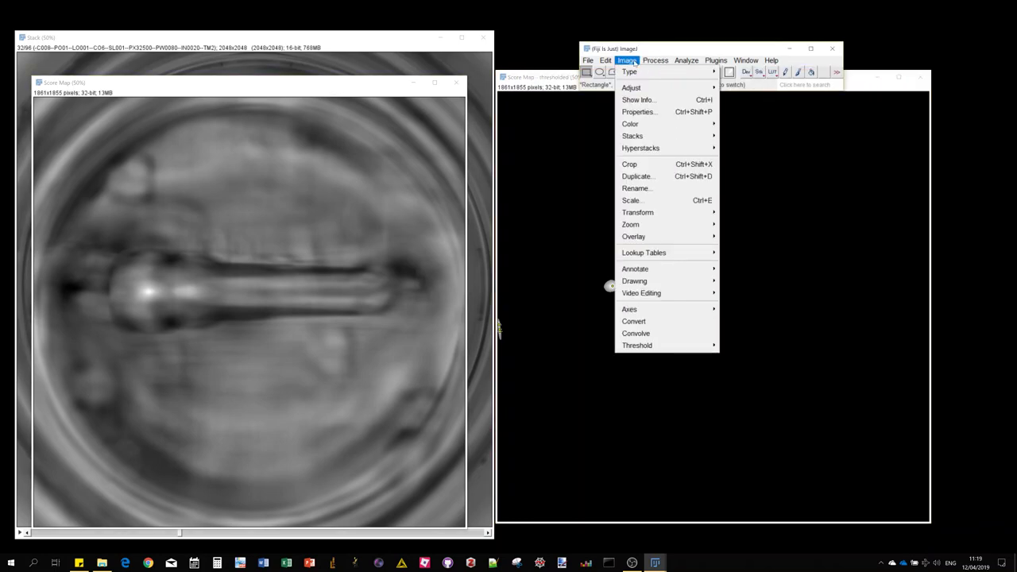
{"action": "mouse_move", "coordinate": [693, 254]}
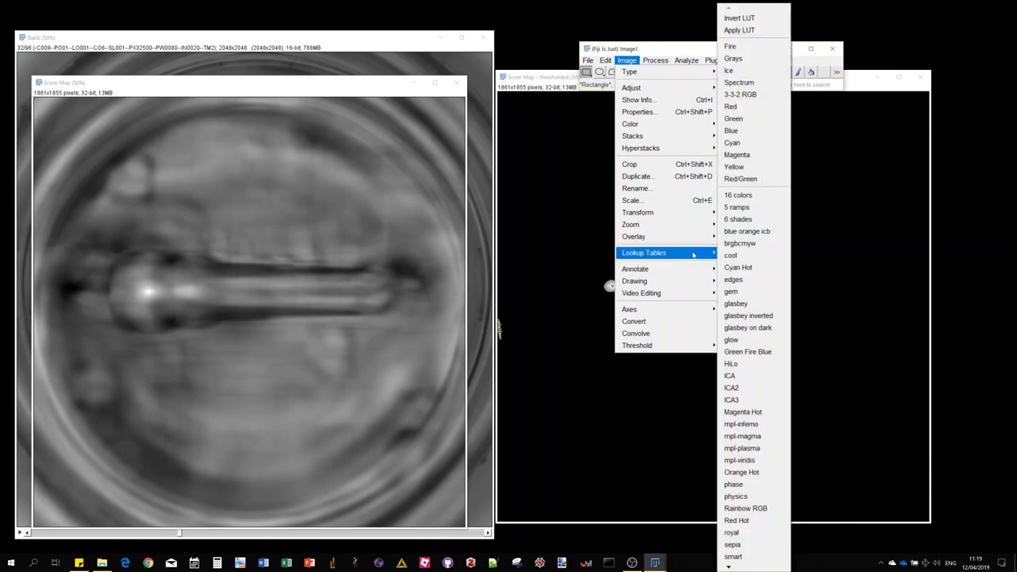
{"action": "left_click", "coordinate": [738, 195]}
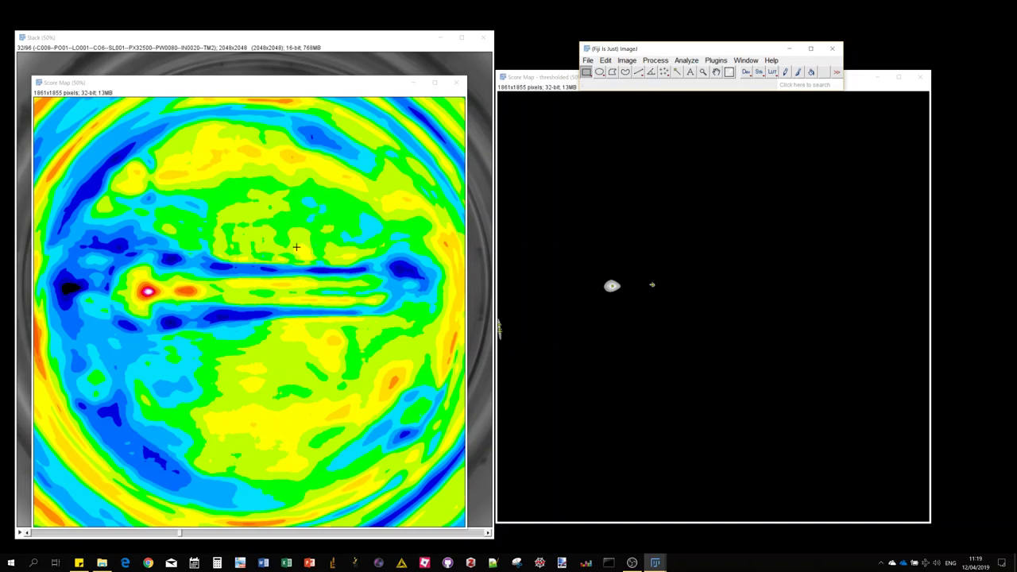
{"action": "key", "text": "ctrl+w"}
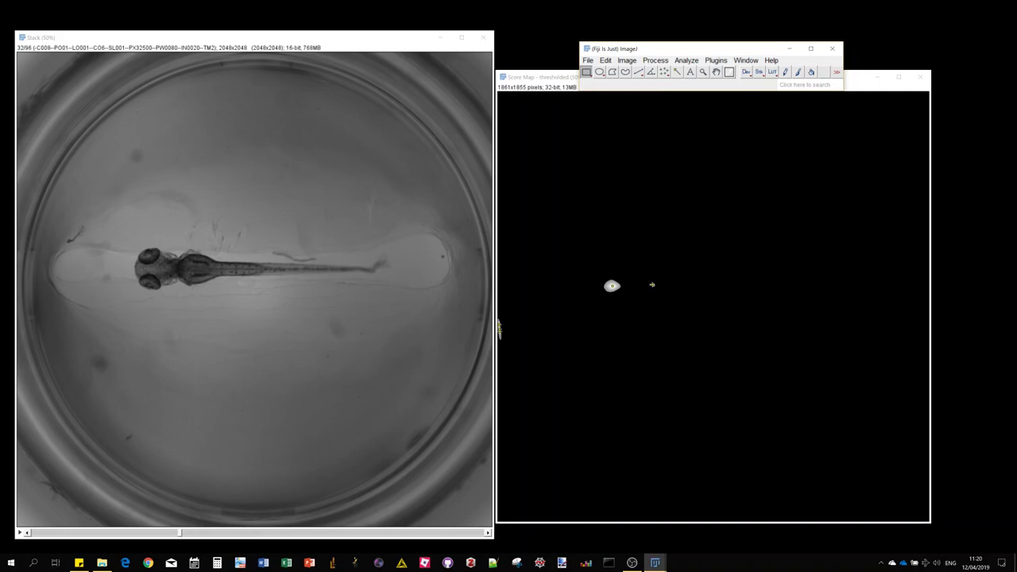
Review the image folder and search ROI paths in folder-mode Template Matching, then cancel.
{"action": "left_click", "coordinate": [715, 61]}
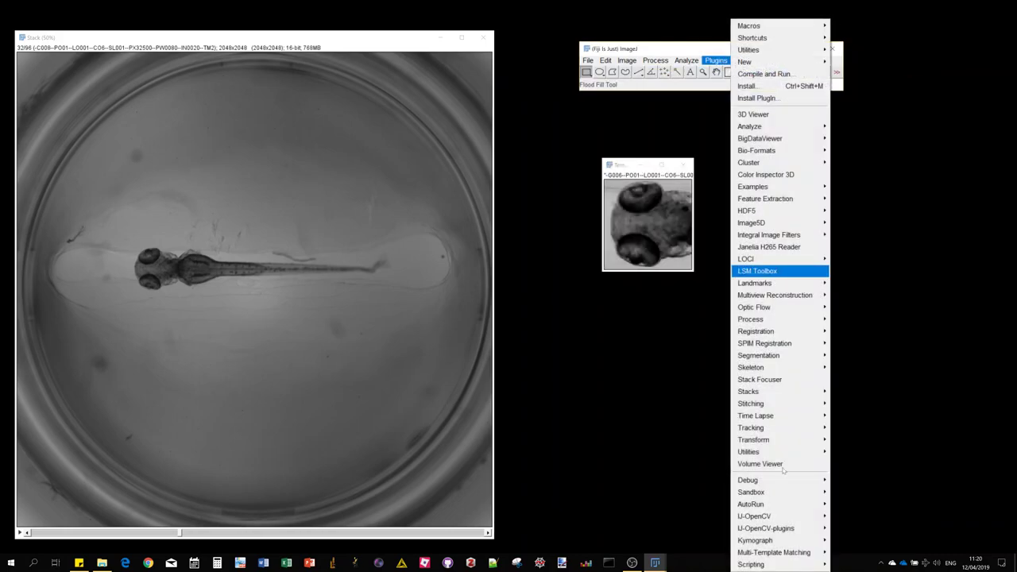
{"action": "mouse_move", "coordinate": [786, 552]}
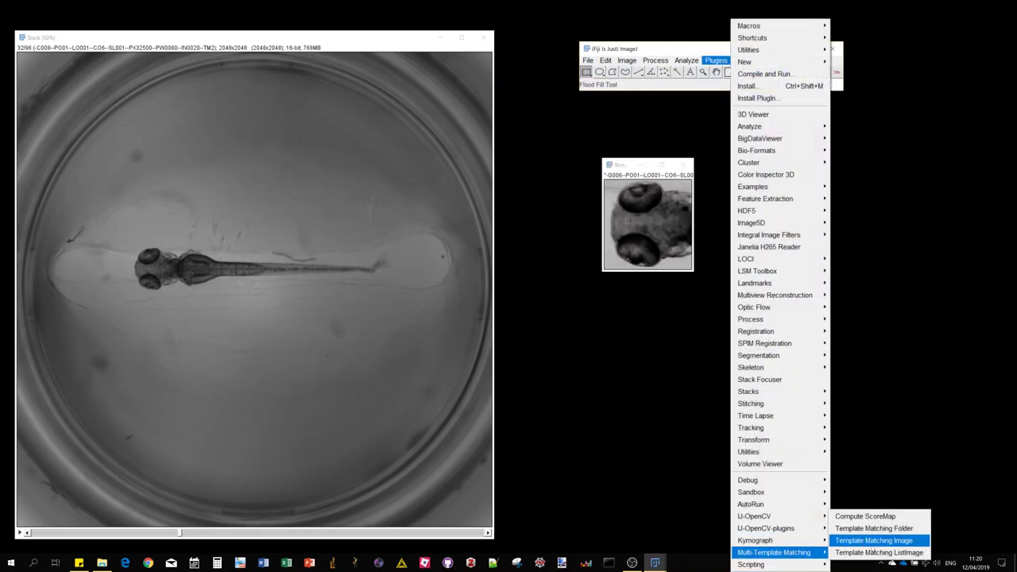
{"action": "left_click", "coordinate": [873, 529]}
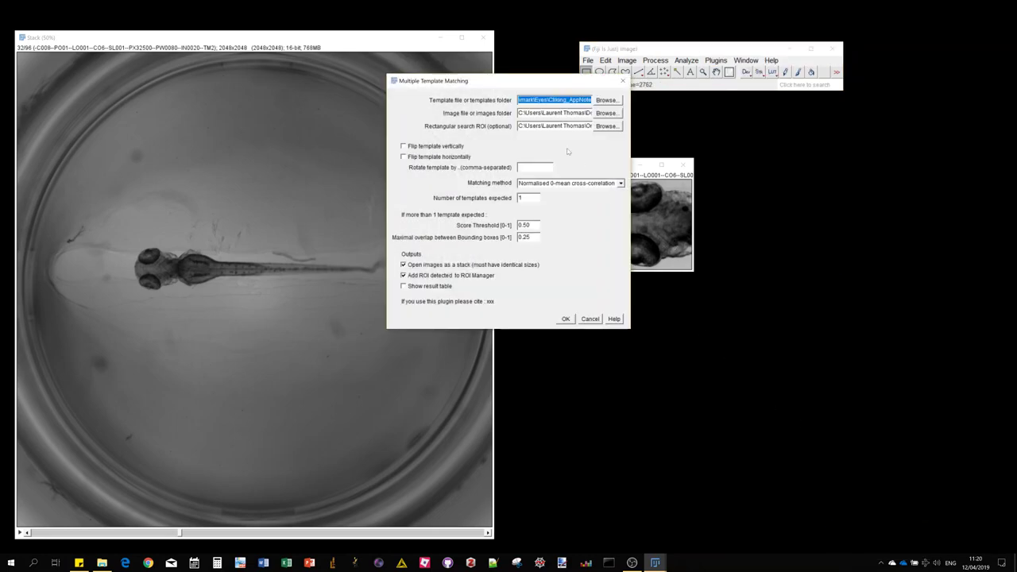
{"action": "left_click_drag", "start_coordinate": [505, 86], "coordinate": [835, 177]}
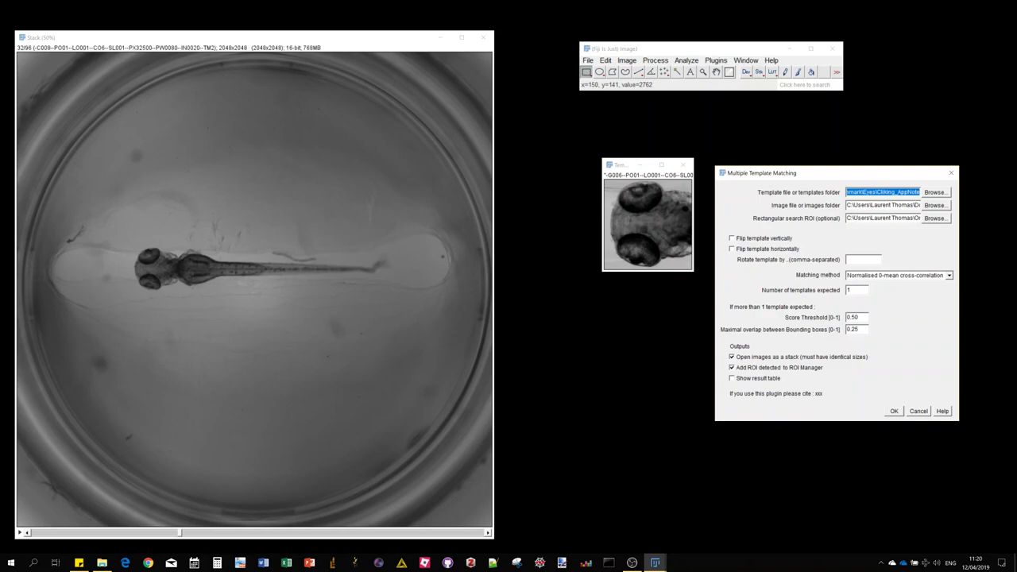
{"action": "left_click", "coordinate": [847, 205]}
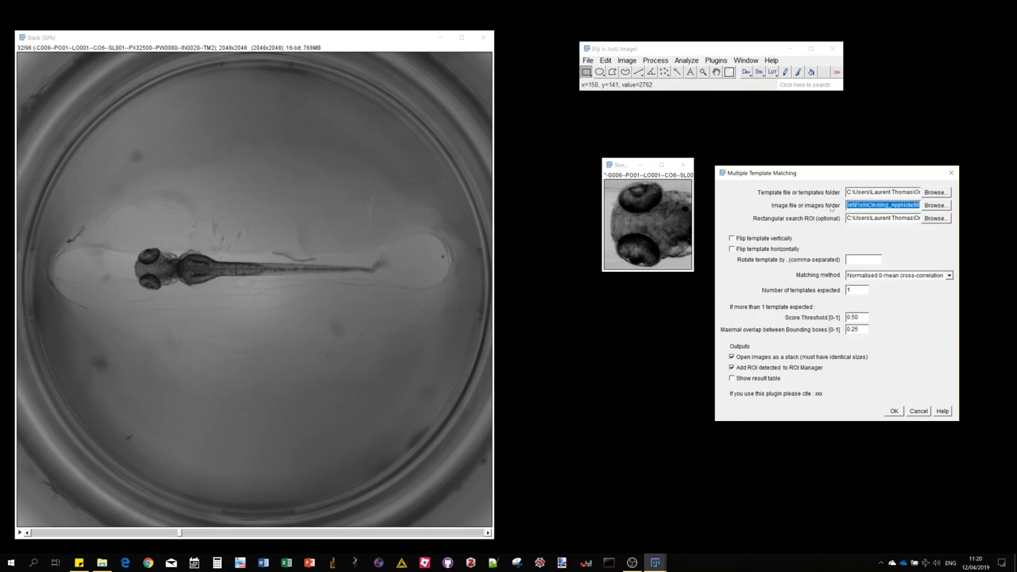
{"action": "key", "text": "Tab"}
{"action": "key", "text": "Tab"}
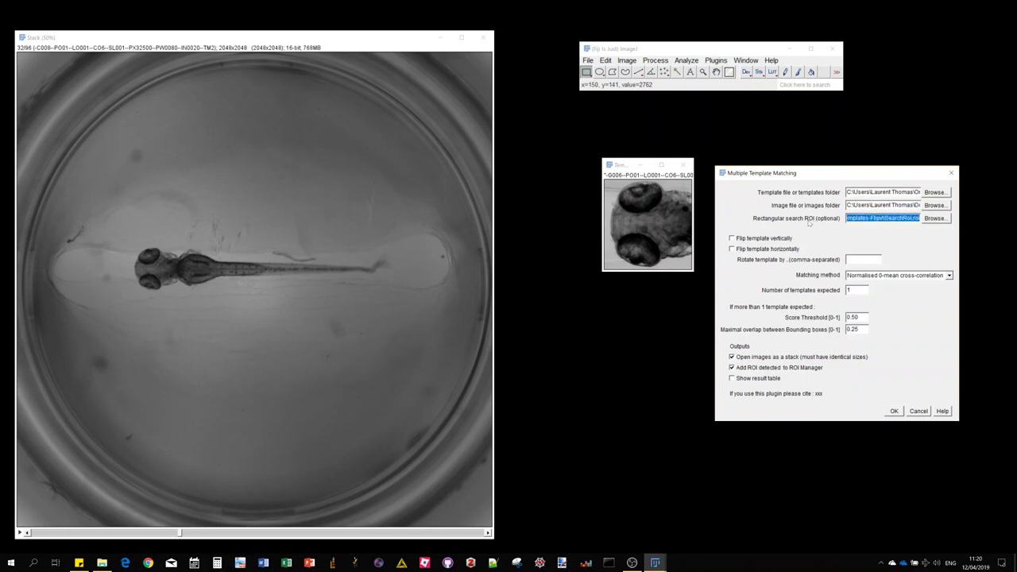
{"action": "left_click_drag", "start_coordinate": [857, 173], "coordinate": [855, 153]}
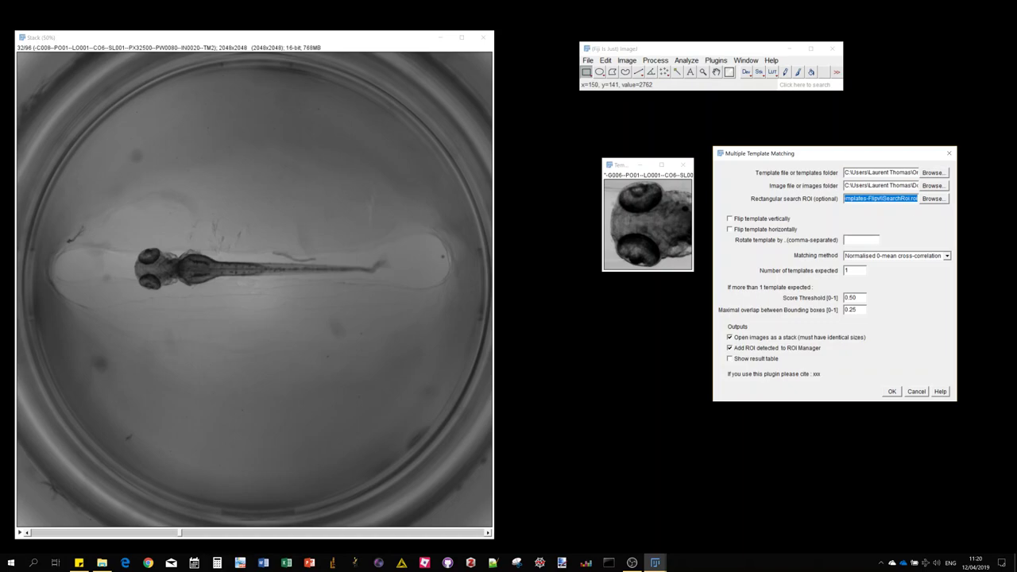
{"action": "left_click", "coordinate": [916, 390]}
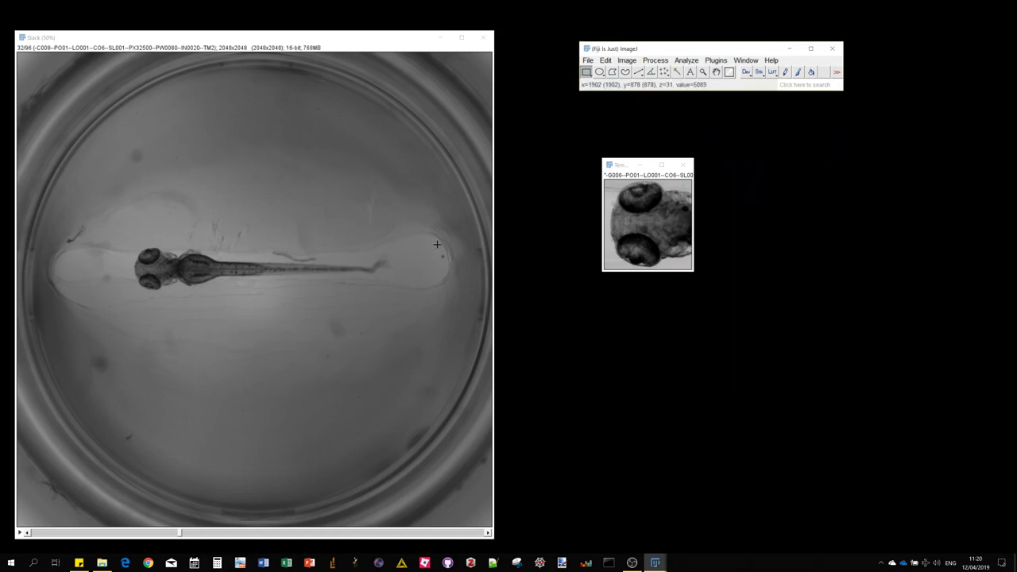
Draw a search rectangle around the larva, add it to ROI Manager, and save it as 0032-0964-1008.roi.
{"action": "left_click_drag", "start_coordinate": [85, 214], "coordinate": [415, 336]}
{"action": "key", "text": "t"}
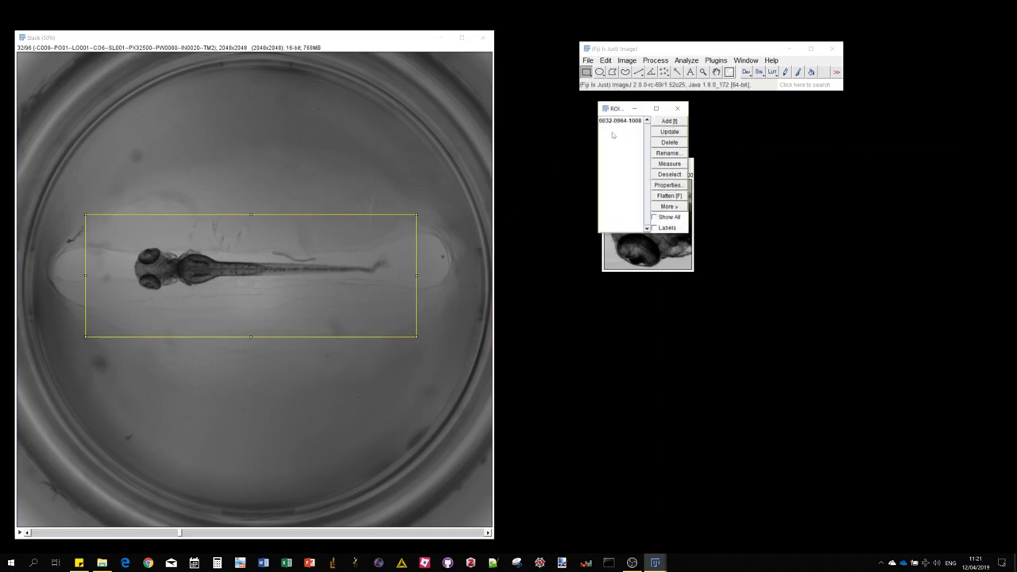
{"action": "left_click", "coordinate": [620, 124]}
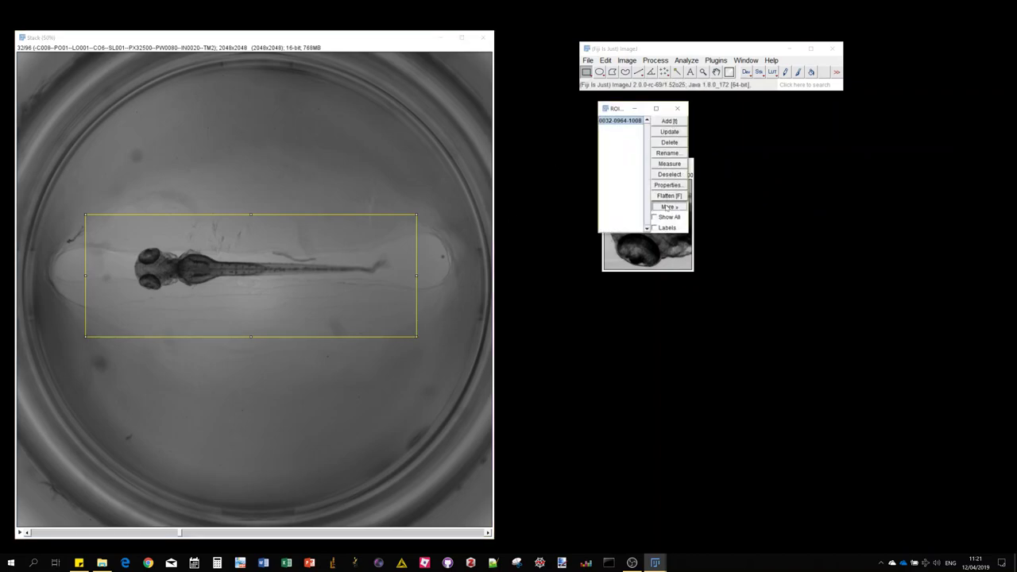
{"action": "left_click", "coordinate": [669, 206]}
{"action": "left_click", "coordinate": [683, 200]}
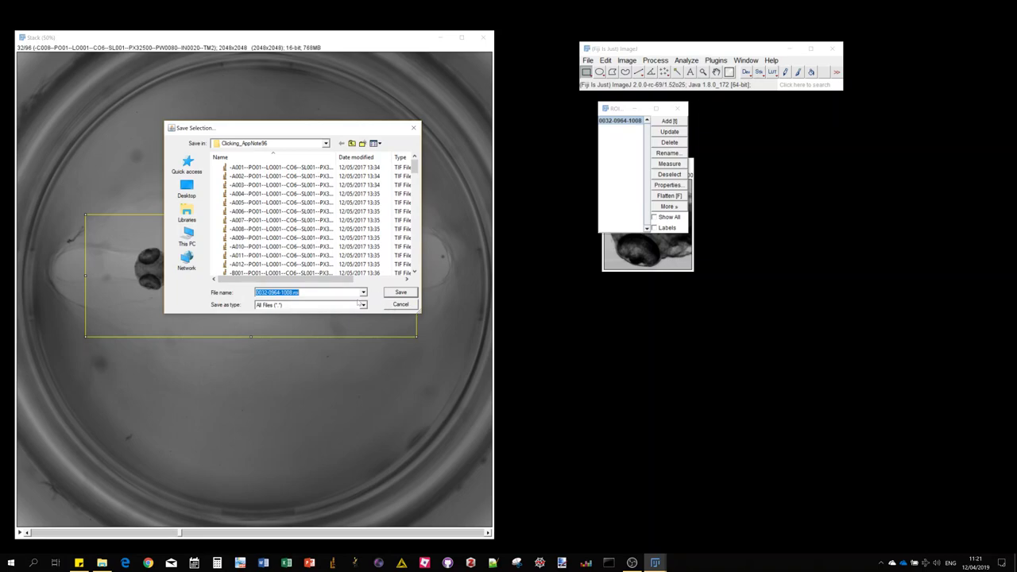
{"action": "left_click", "coordinate": [400, 292]}
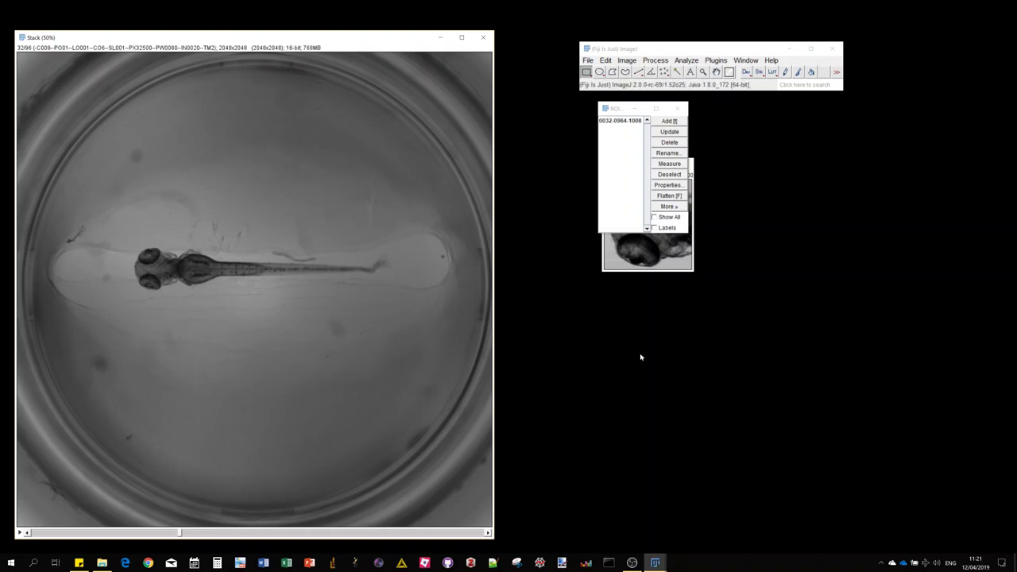
{"action": "left_click", "coordinate": [677, 108]}
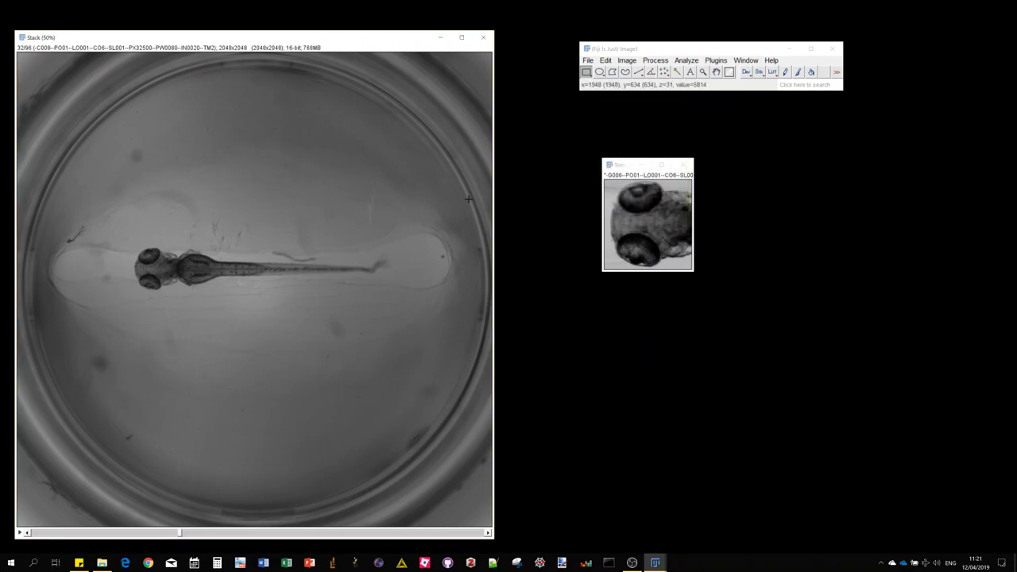